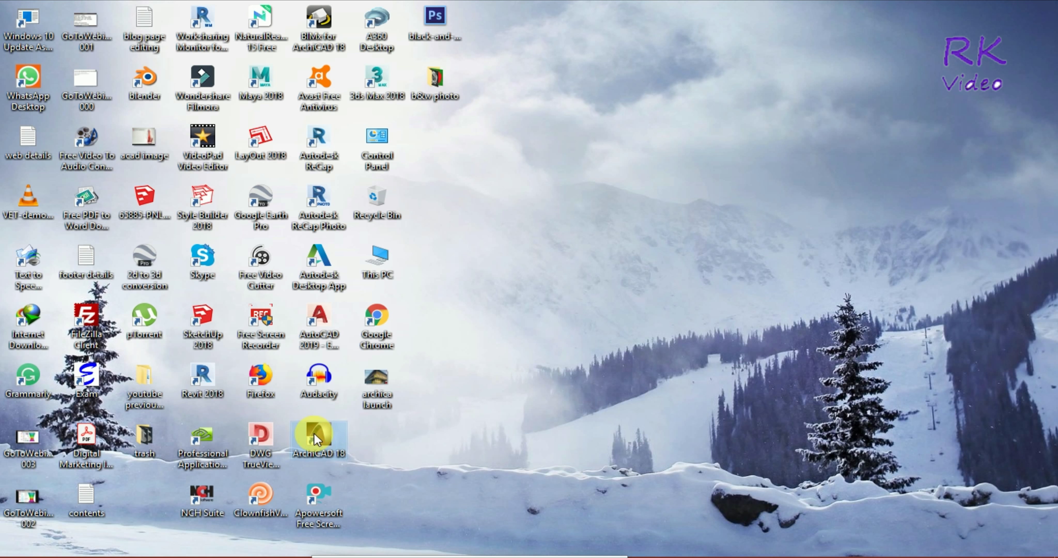
- Launch ArchiCAD 18 and open the recent project one story building_archicad.pln
double_click(314, 434)
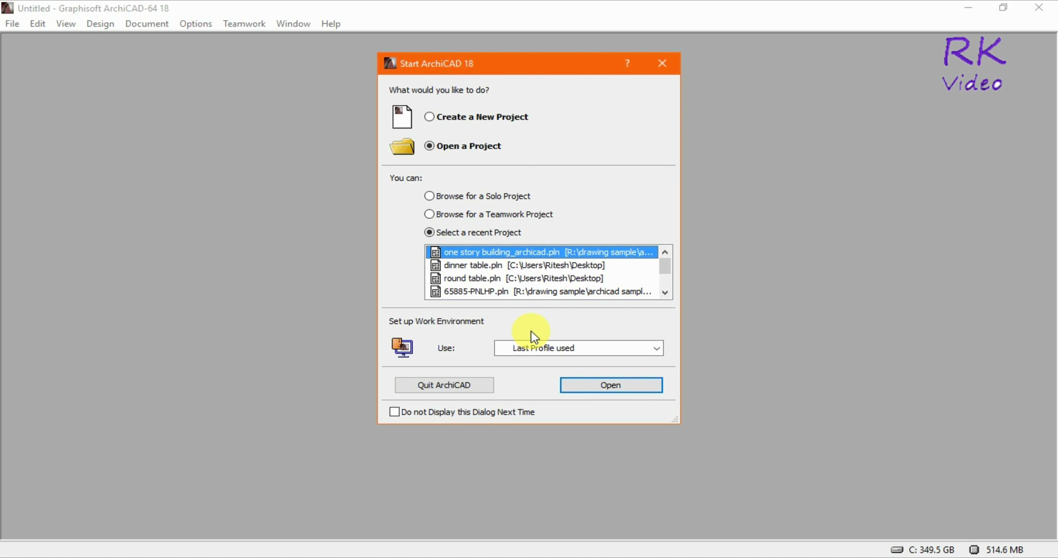
click(591, 388)
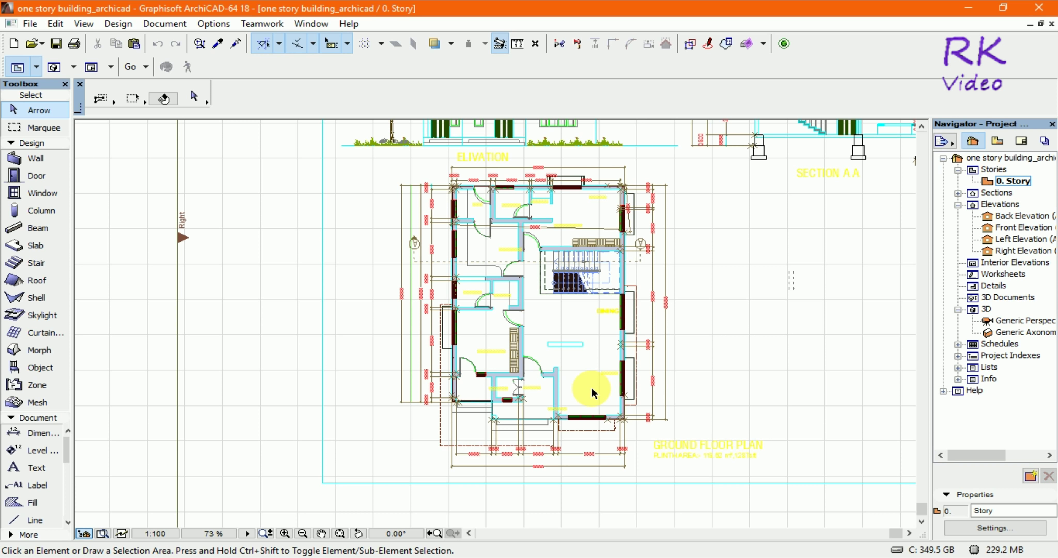
- Switch to 3D, hide the roof layer in Layer Settings, and orbit into the rooms
key(F3)
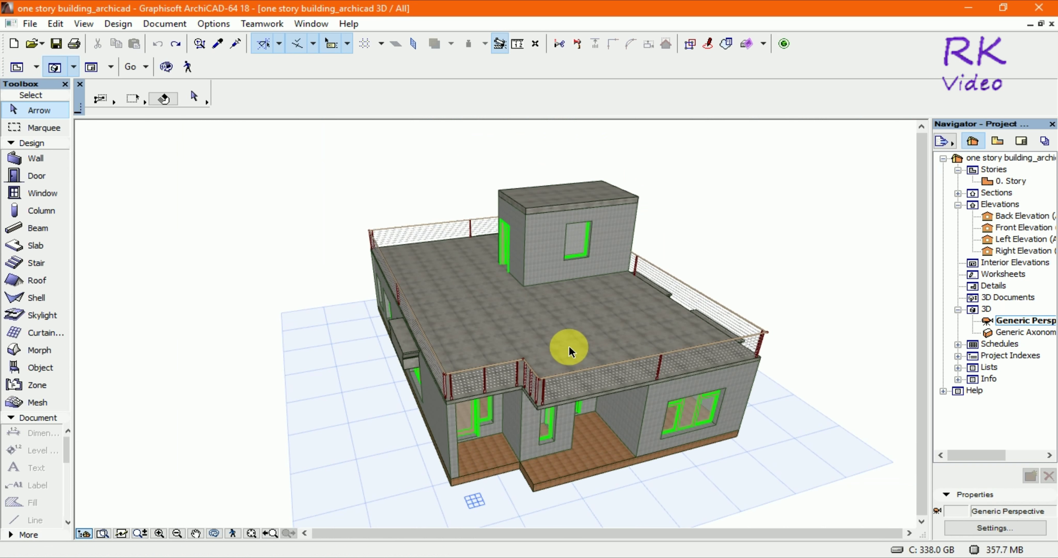
scroll(645, 474, up, 2)
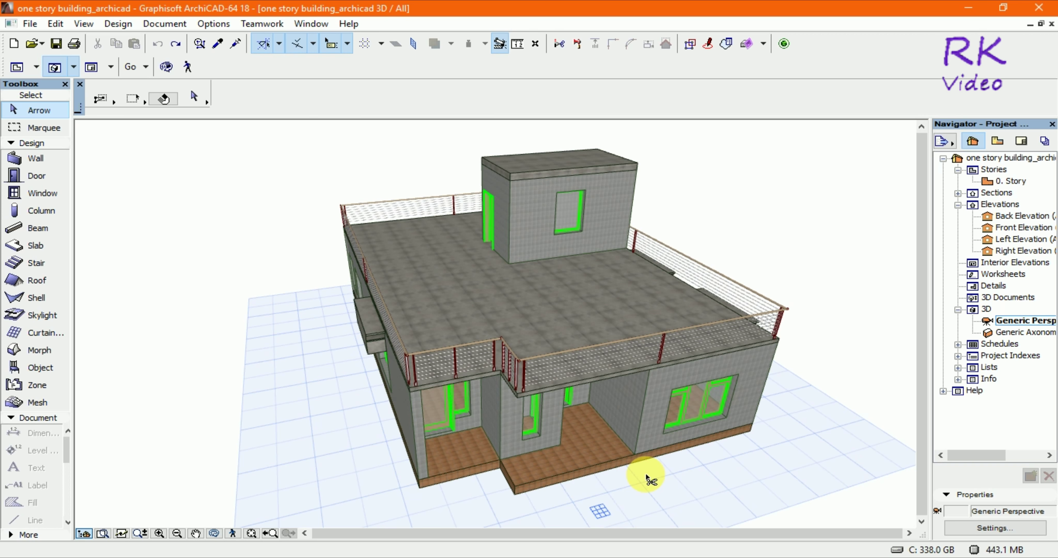
key(ctrl+l)
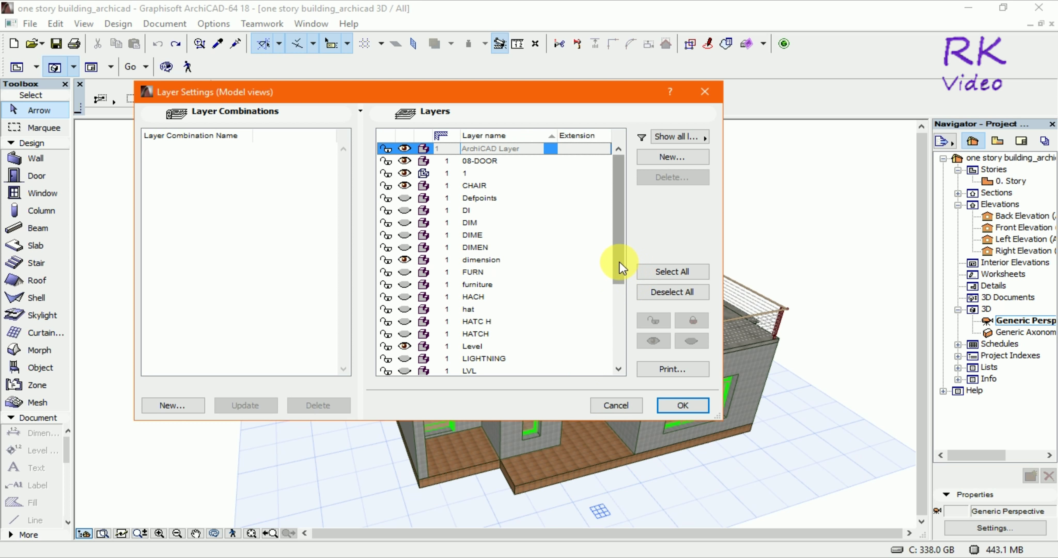
drag(618, 261, 622, 321)
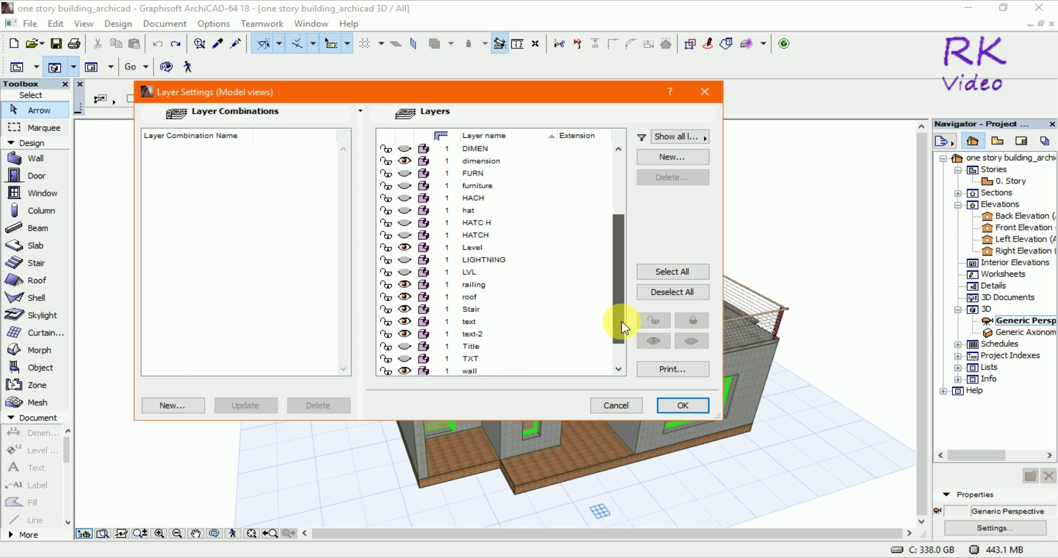
click(405, 296)
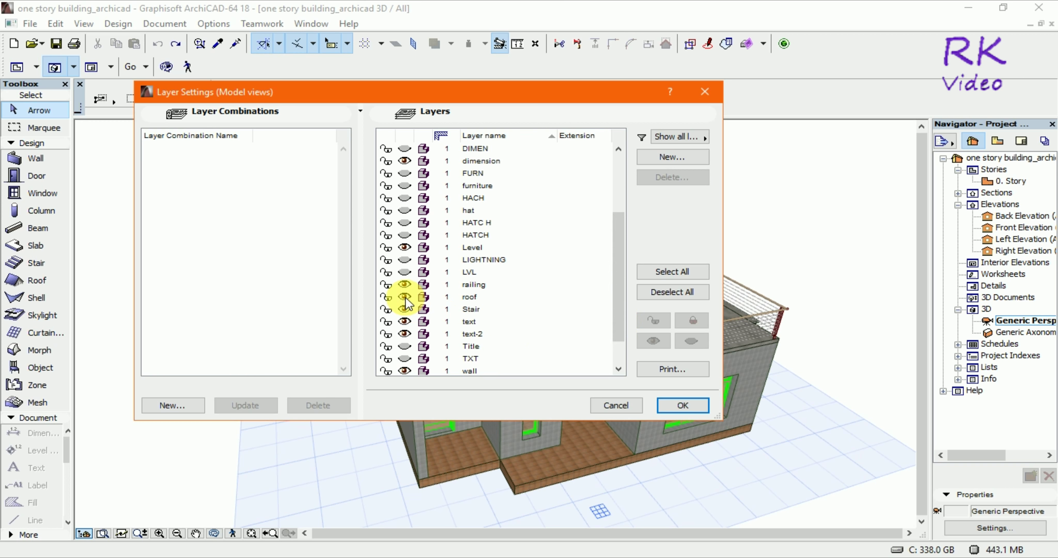
click(683, 405)
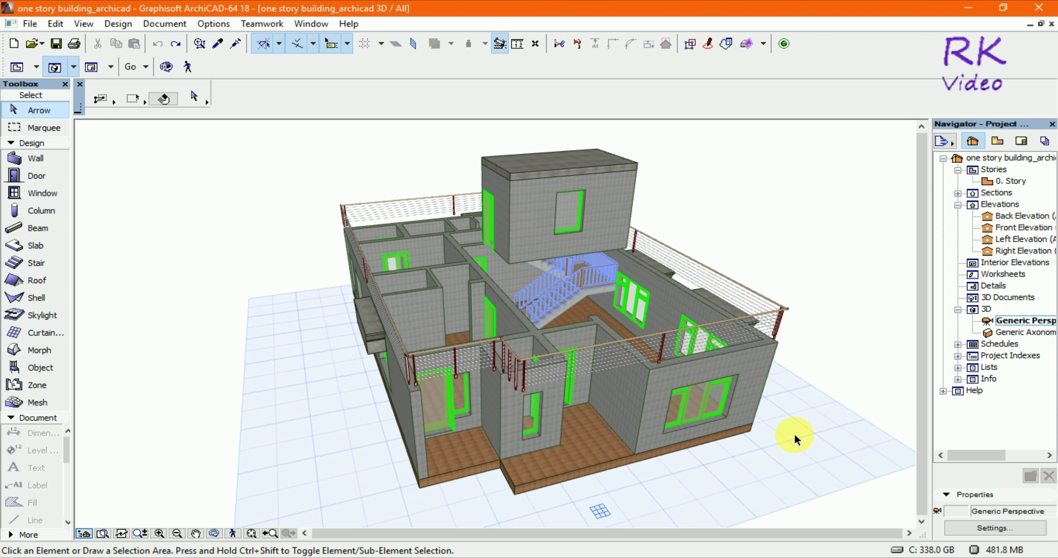
mouse_move(794, 435)
shift+middle_down()
mouse_move(523, 455)
mouse_move(697, 436)
shift+middle_up()
- Return to the 0. Story plan and zoom in on the kitchen, toilet and dress rooms
key(F2)
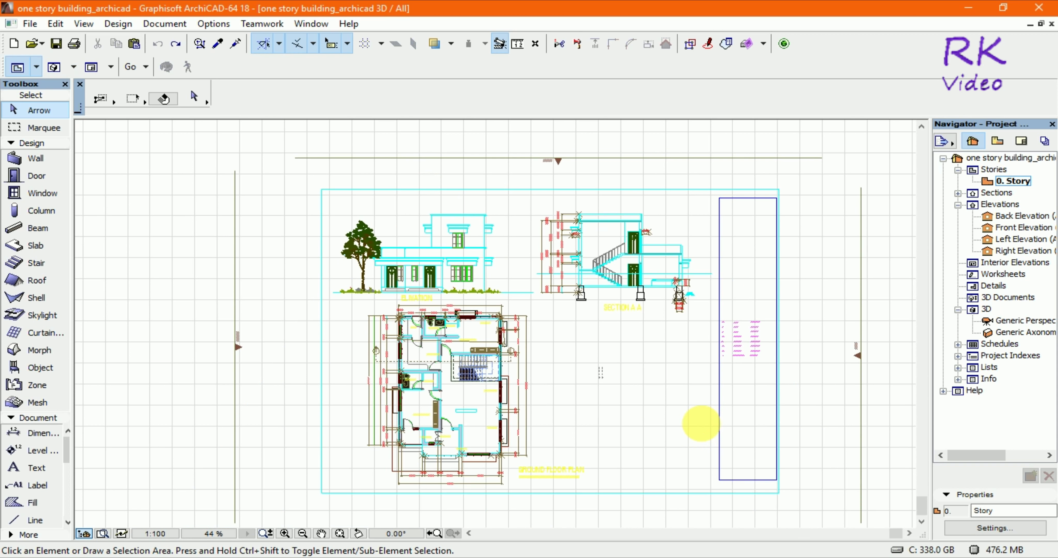
scroll(450, 398, up, 2)
scroll(448, 400, up, 2)
scroll(444, 404, up, 2)
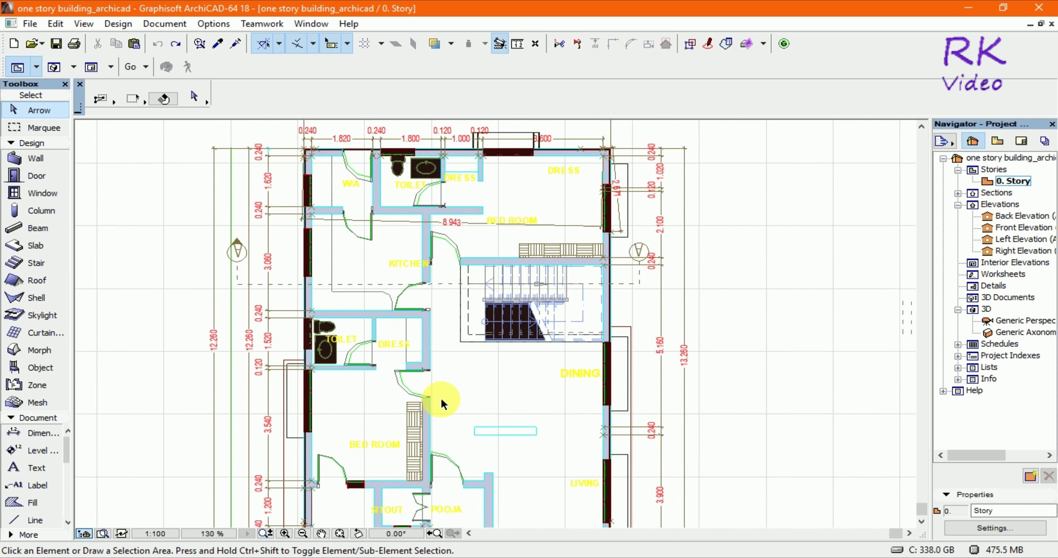
scroll(443, 404, up, 1)
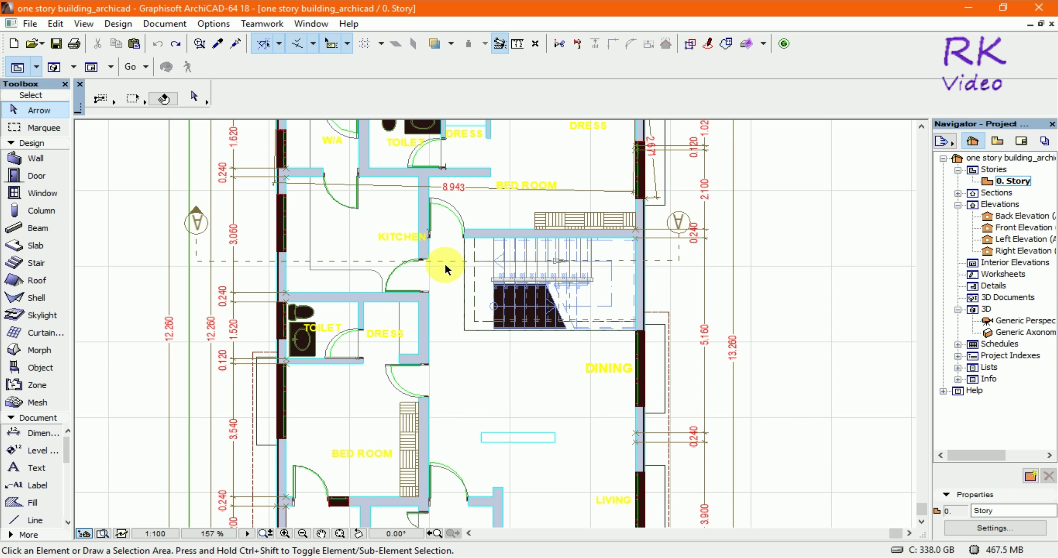
scroll(372, 164, up, 2)
scroll(373, 166, up, 1)
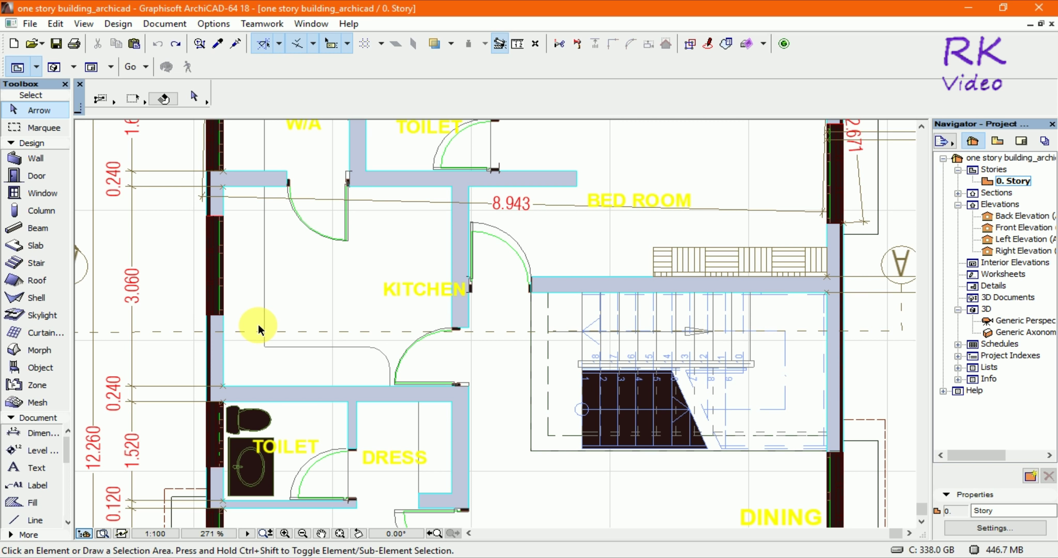
click(41, 368)
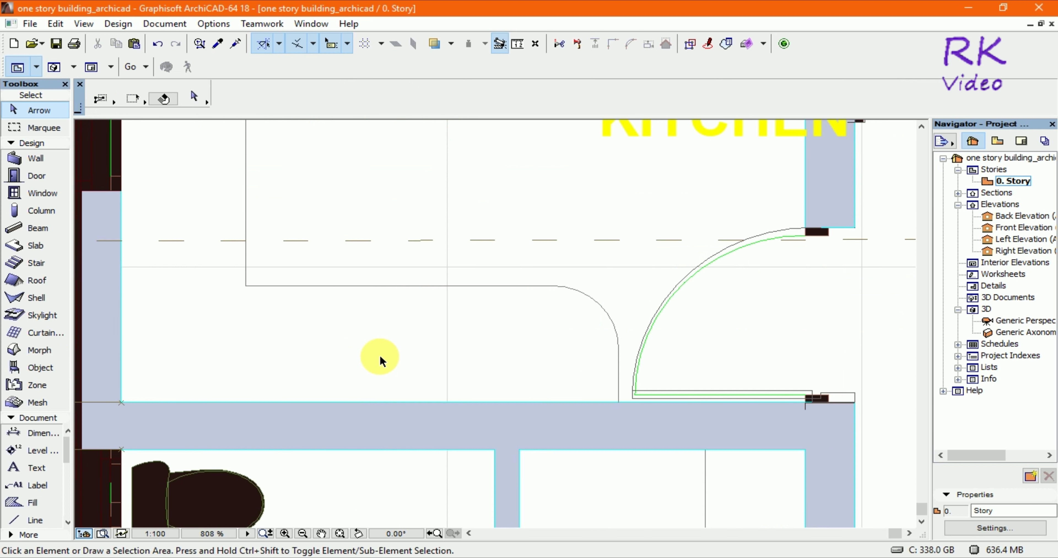
scroll(380, 355, down, 3)
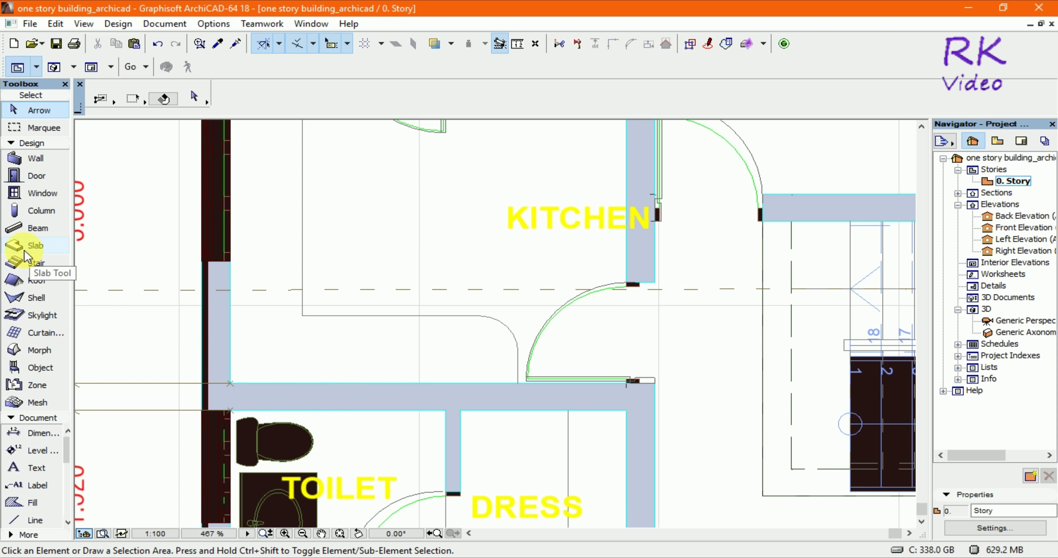
- Start a polygon slab with its first corner fixed at the kitchen wall corner
click(36, 245)
scroll(322, 476, down, 3)
scroll(295, 347, down, 3)
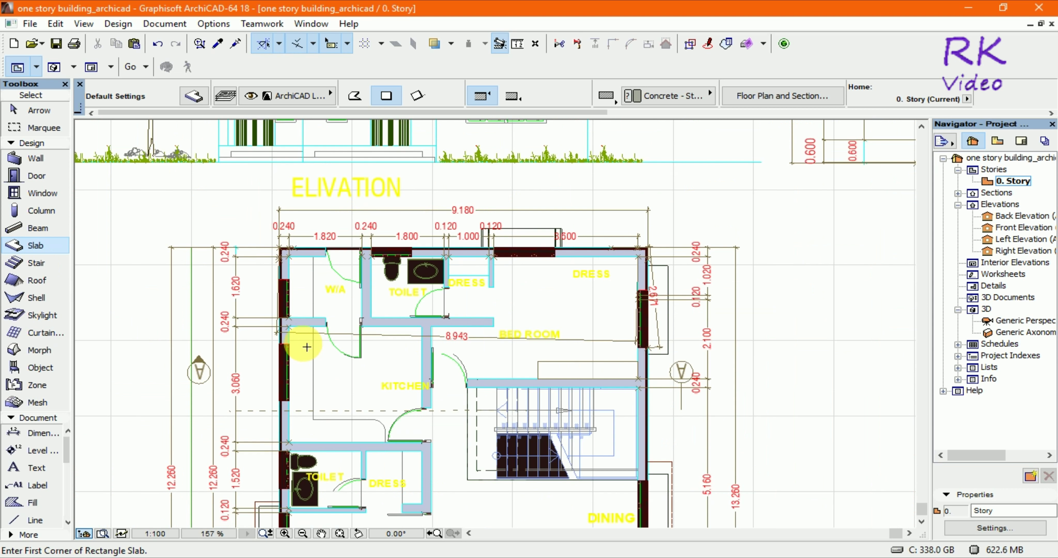
scroll(302, 331, up, 3)
scroll(284, 312, up, 3)
scroll(268, 317, up, 2)
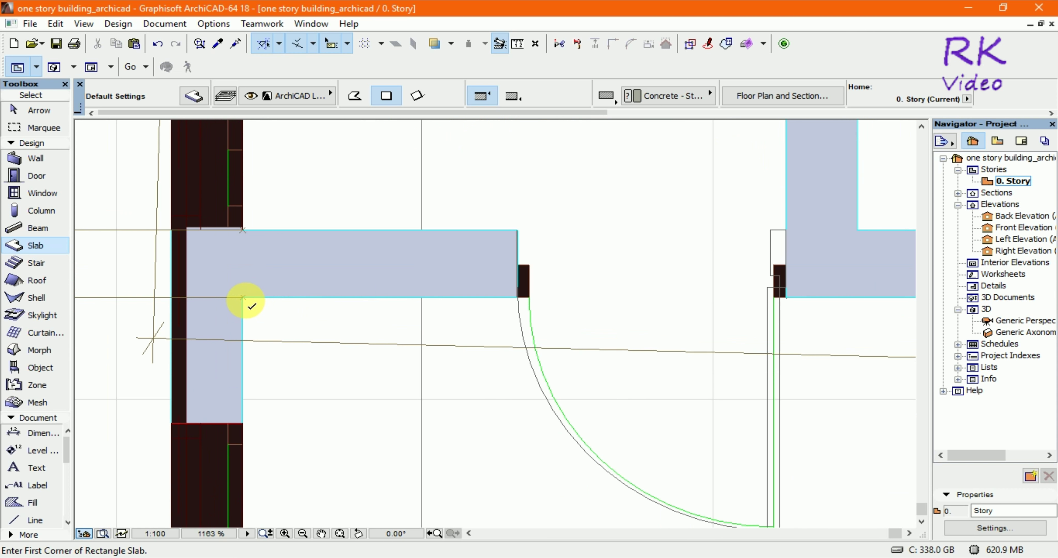
click(243, 297)
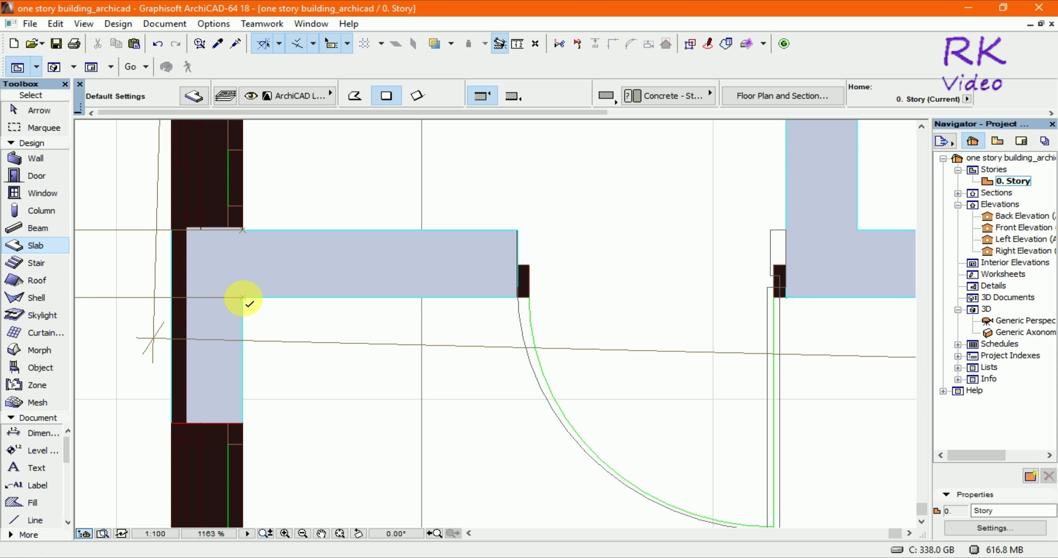
scroll(408, 304, down, 2)
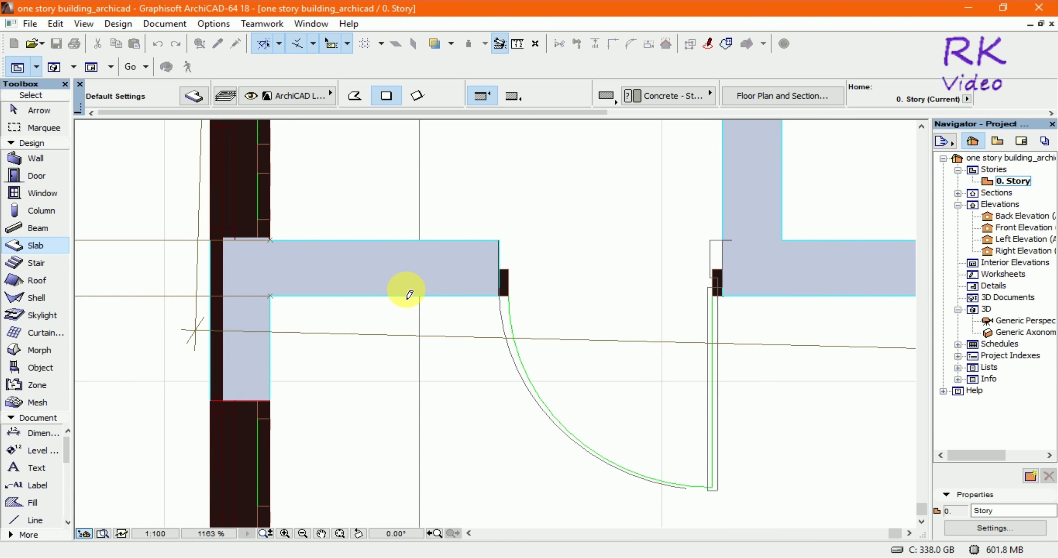
scroll(406, 293, down, 3)
scroll(407, 304, down, 3)
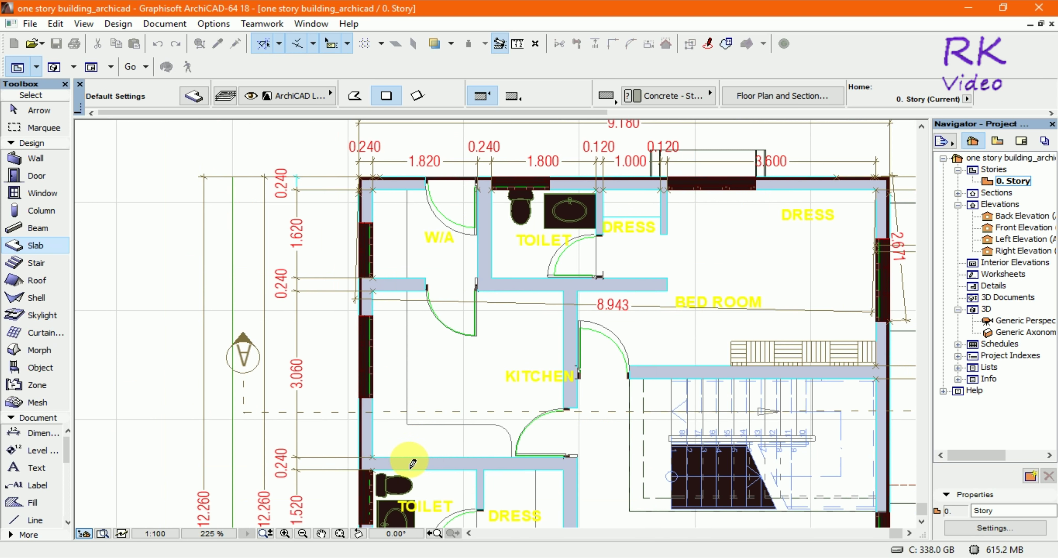
scroll(408, 456, up, 2)
click(354, 96)
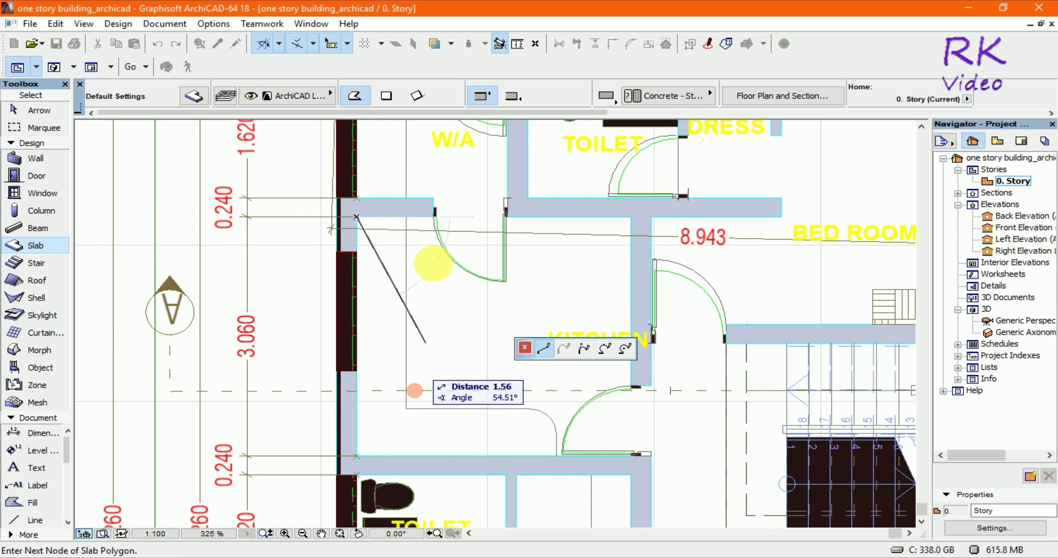
scroll(357, 210, up, 5)
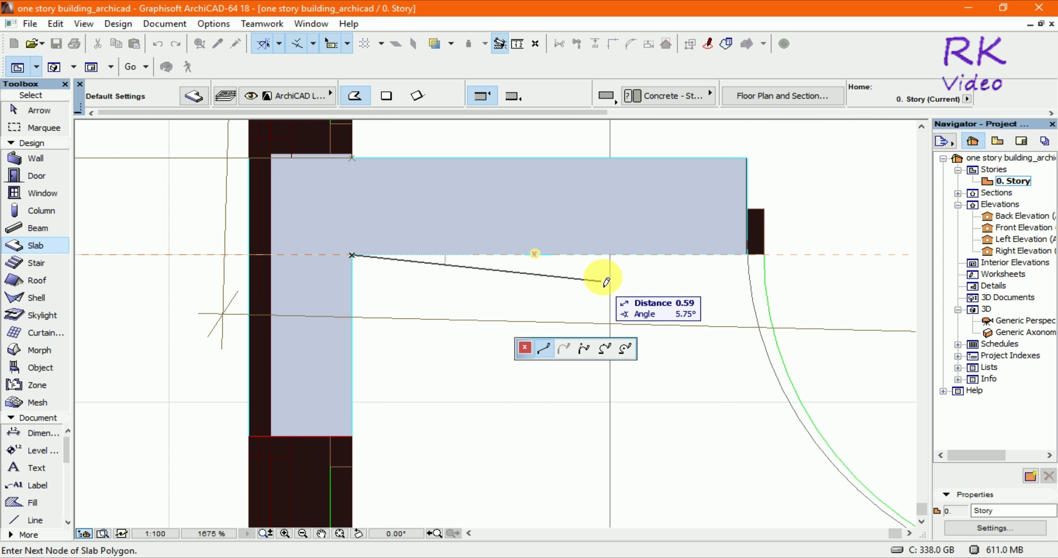
- Trace the counter outline's corners along the walls up to the rounded-corner start
click(615, 260)
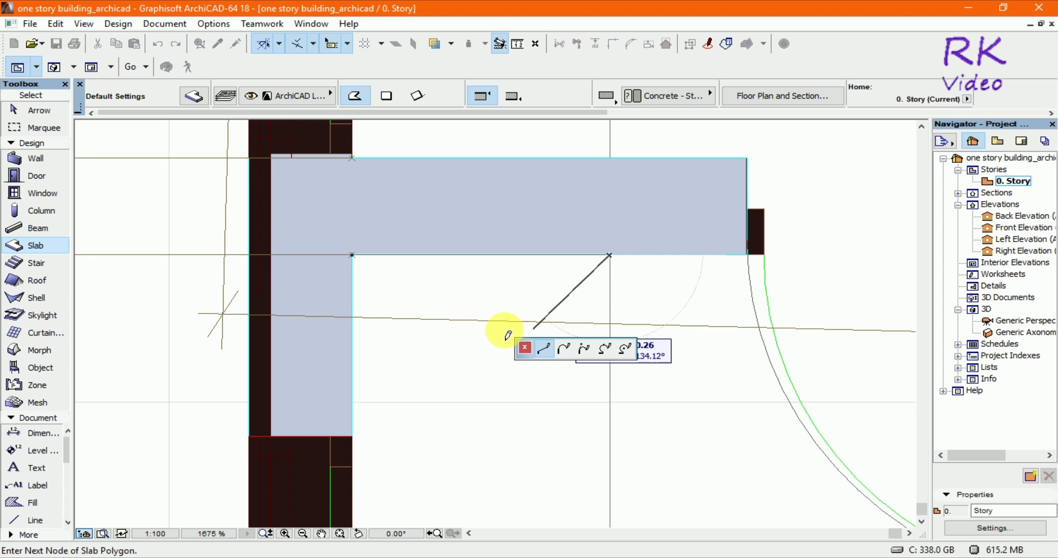
scroll(331, 266, down, 3)
scroll(325, 267, down, 3)
scroll(337, 299, down, 2)
scroll(339, 312, up, 2)
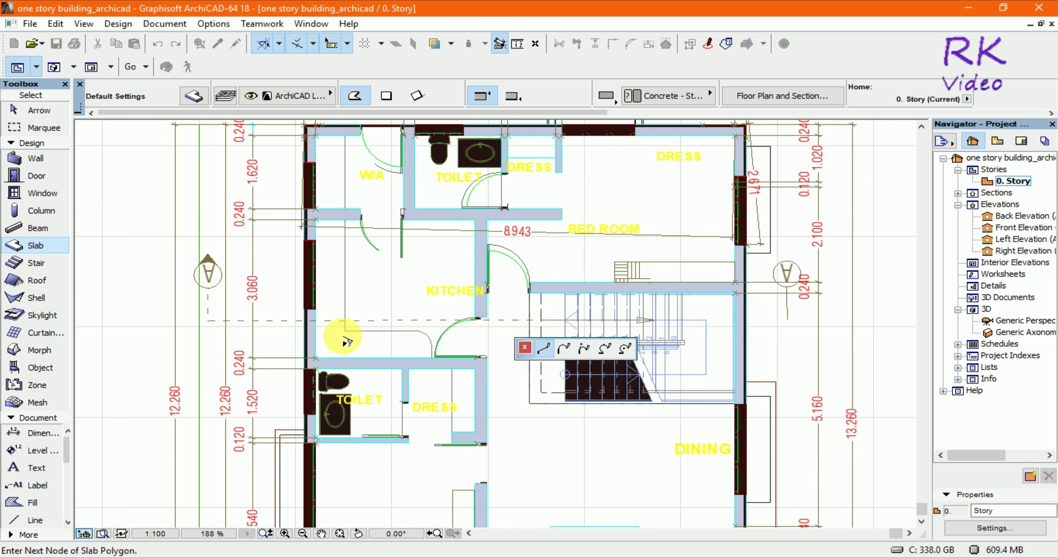
scroll(342, 337, up, 3)
scroll(362, 328, up, 2)
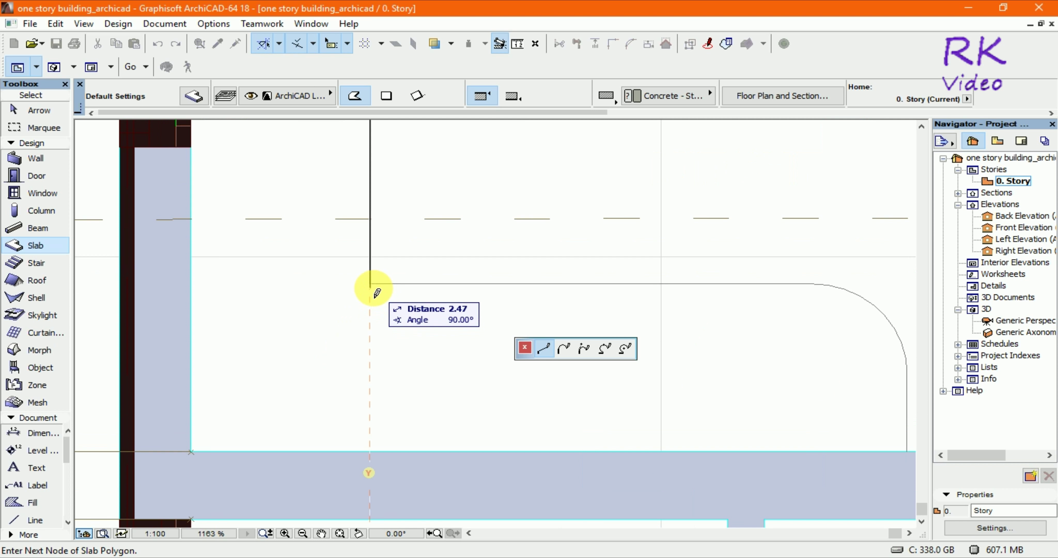
click(382, 286)
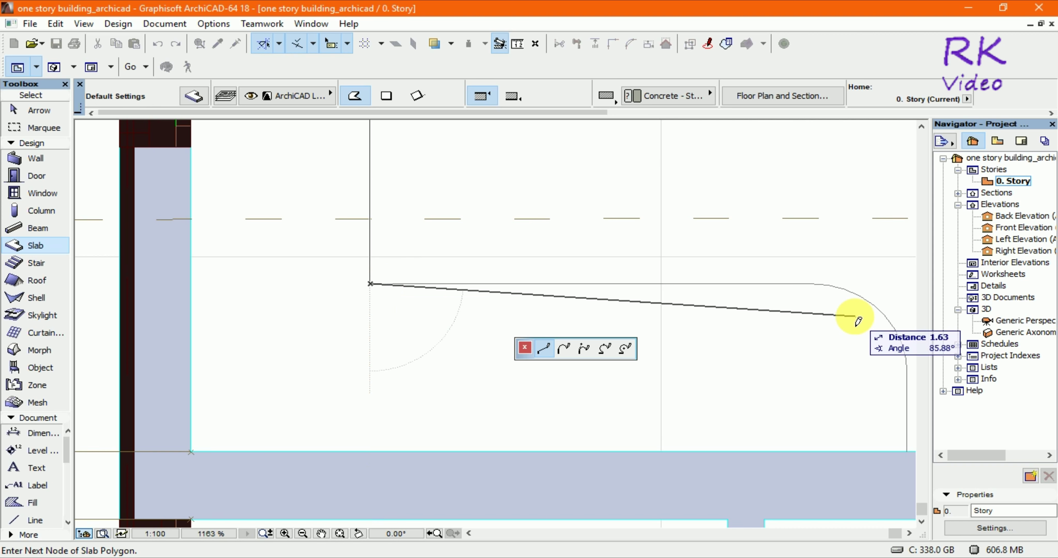
click(813, 284)
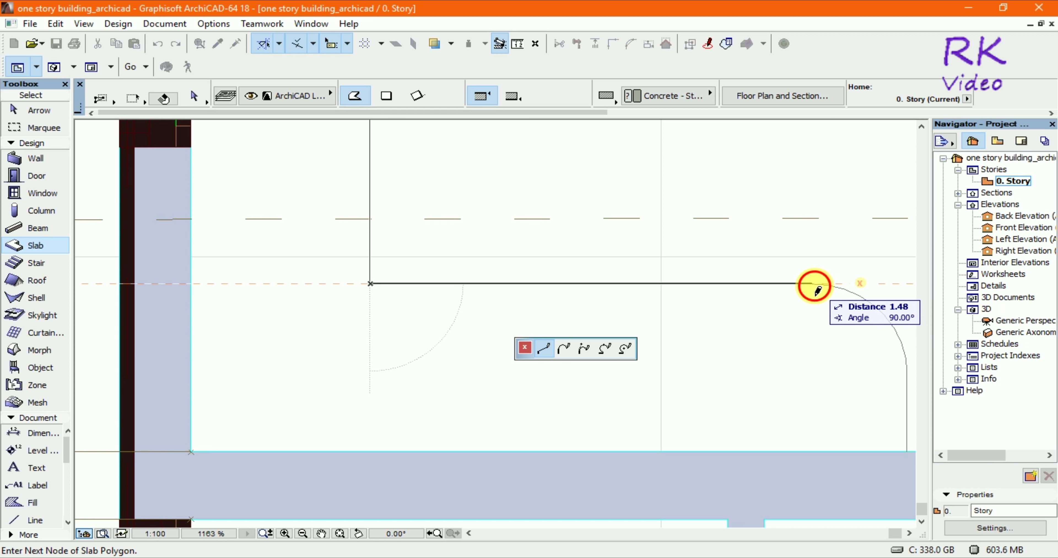
scroll(571, 311, down, 3)
scroll(749, 349, up, 3)
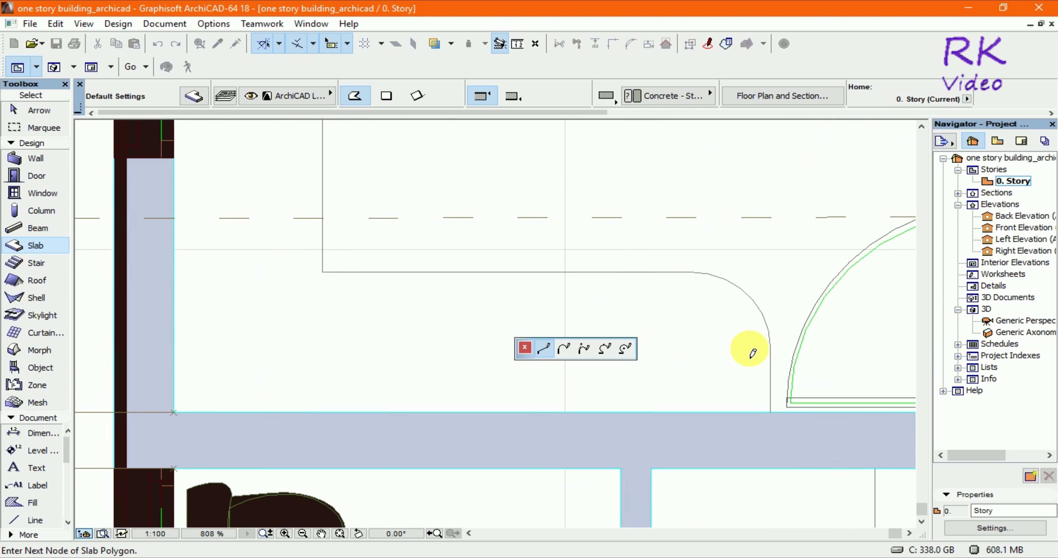
scroll(765, 354, up, 2)
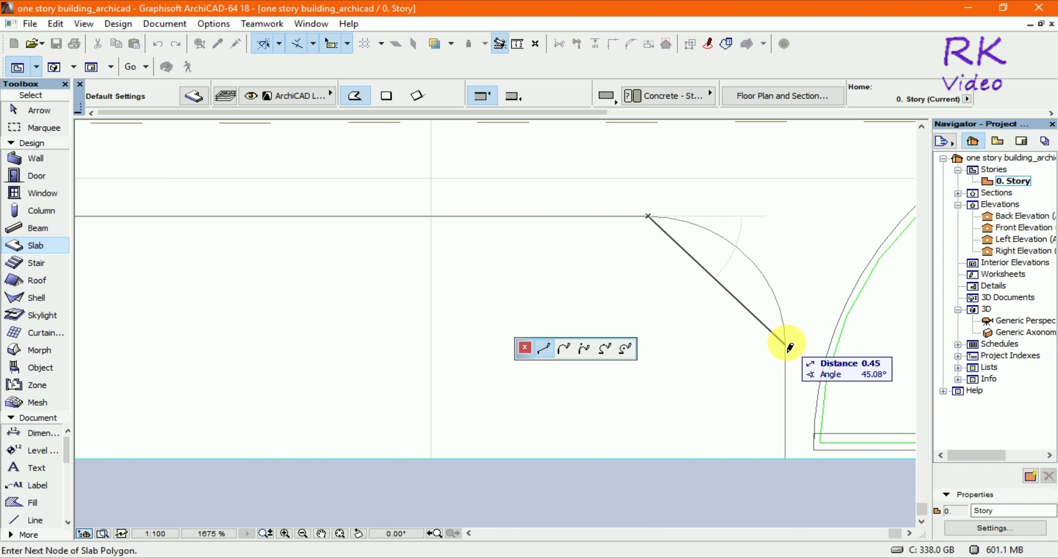
- Run the outline past the rounded corner down to the wall and close it at the start
click(786, 345)
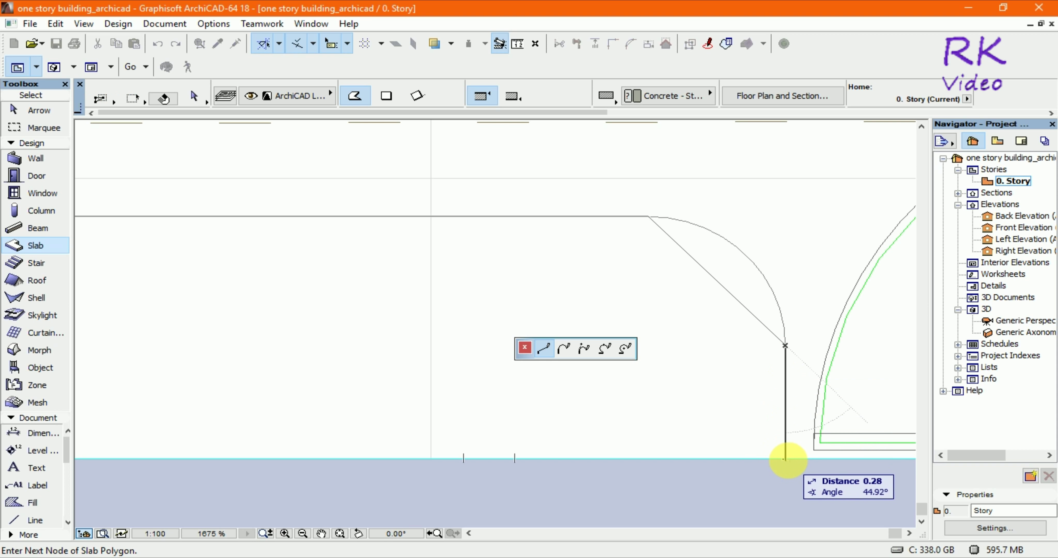
click(785, 459)
scroll(716, 466, down, 5)
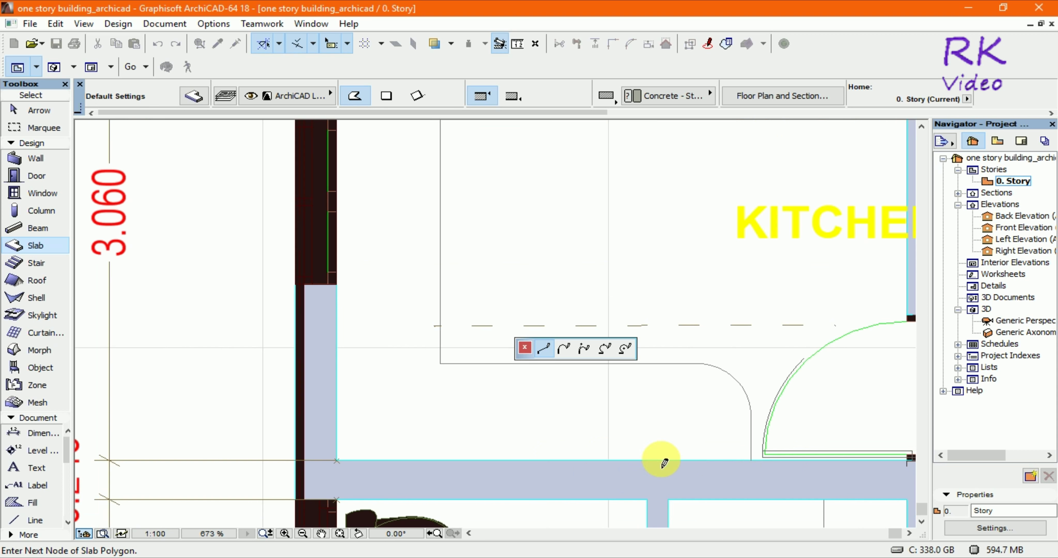
click(336, 461)
scroll(354, 471, down, 3)
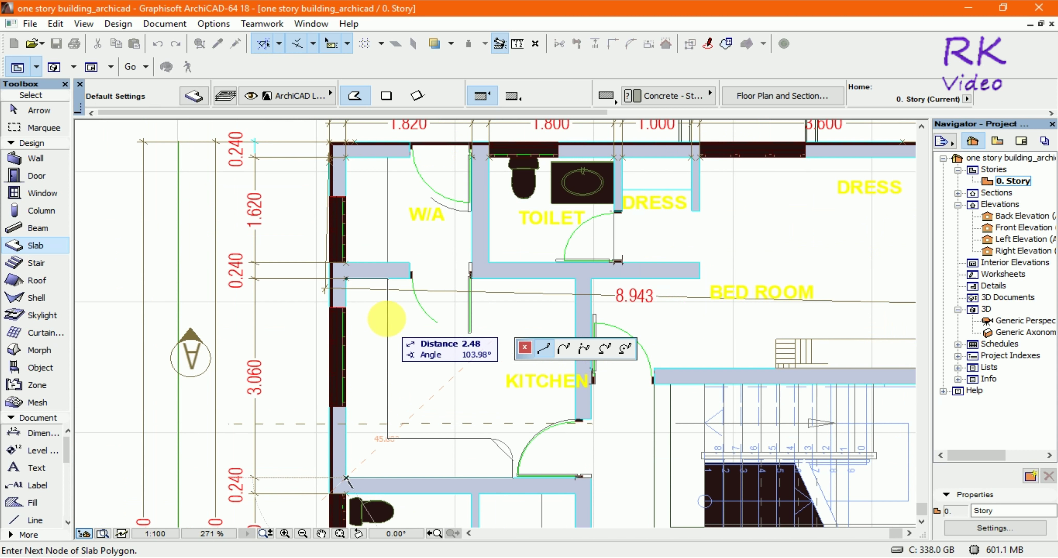
scroll(351, 290, up, 5)
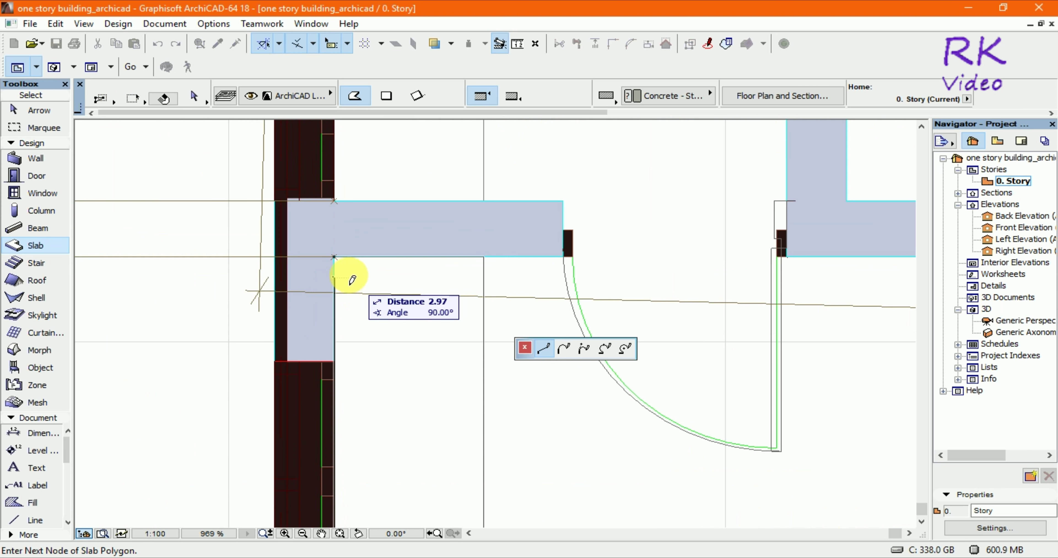
click(334, 257)
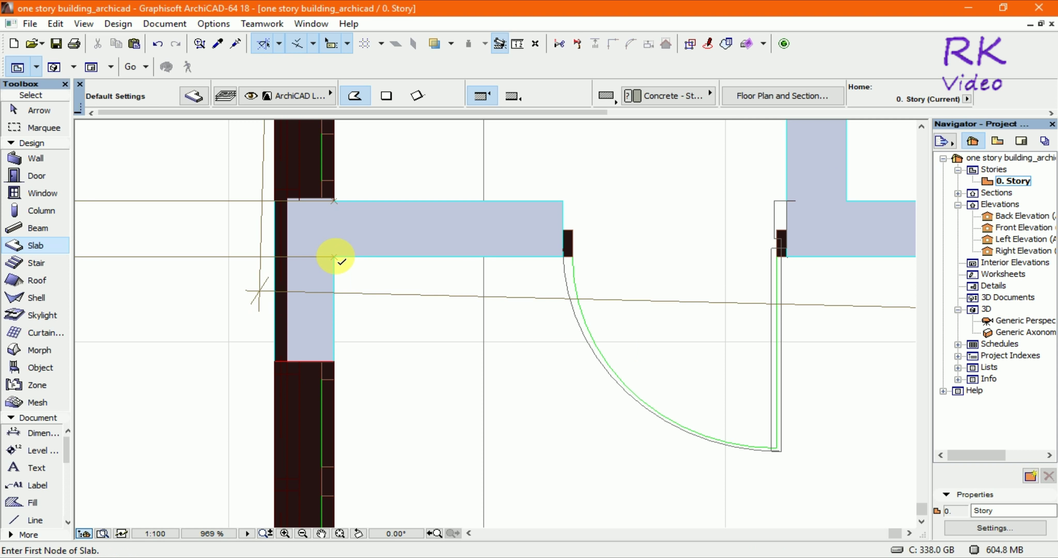
scroll(451, 279, down, 5)
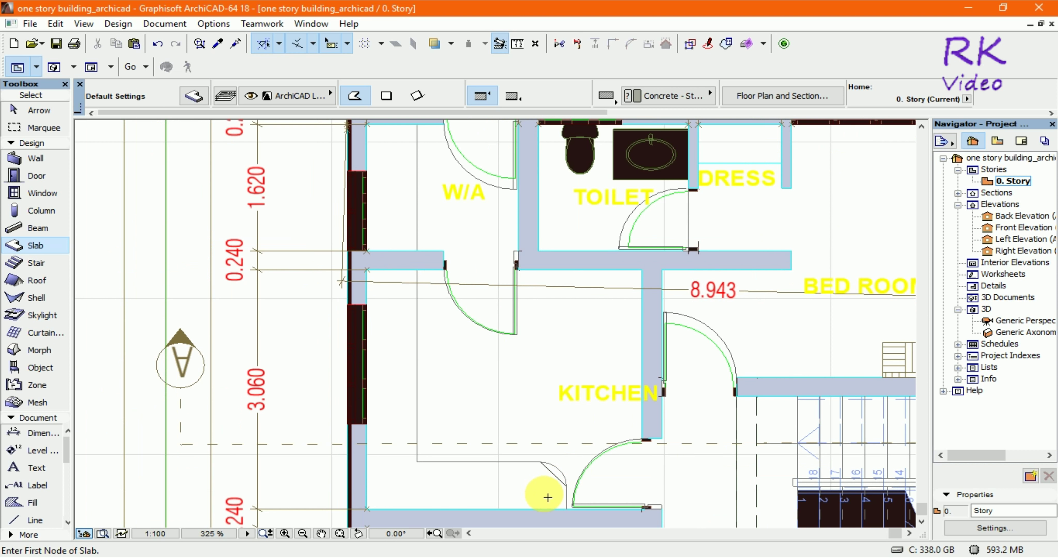
scroll(550, 491, up, 7)
key(Escape)
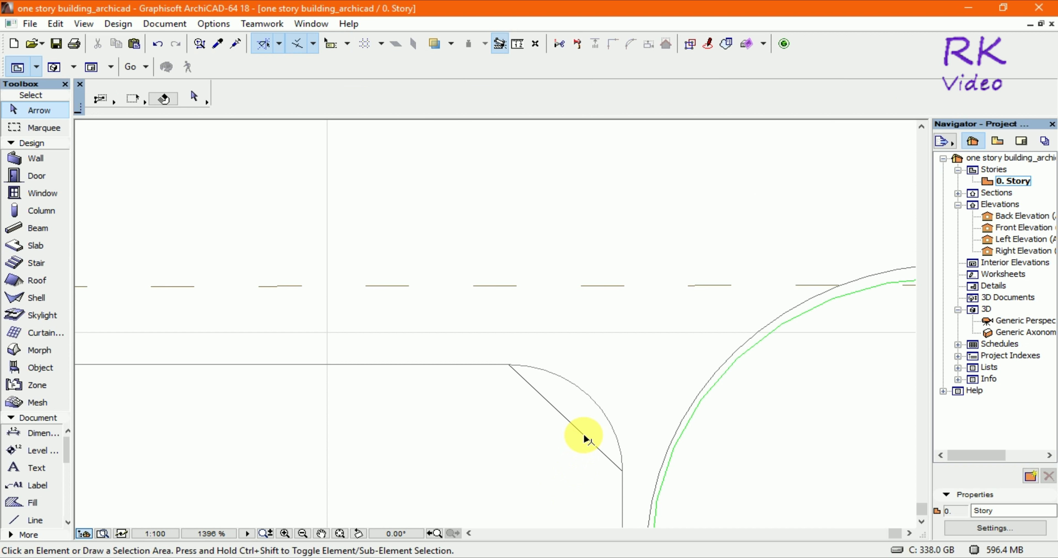
- Reshape the slab's diagonal corner edge into a tangent arc
click(582, 440)
click(576, 431)
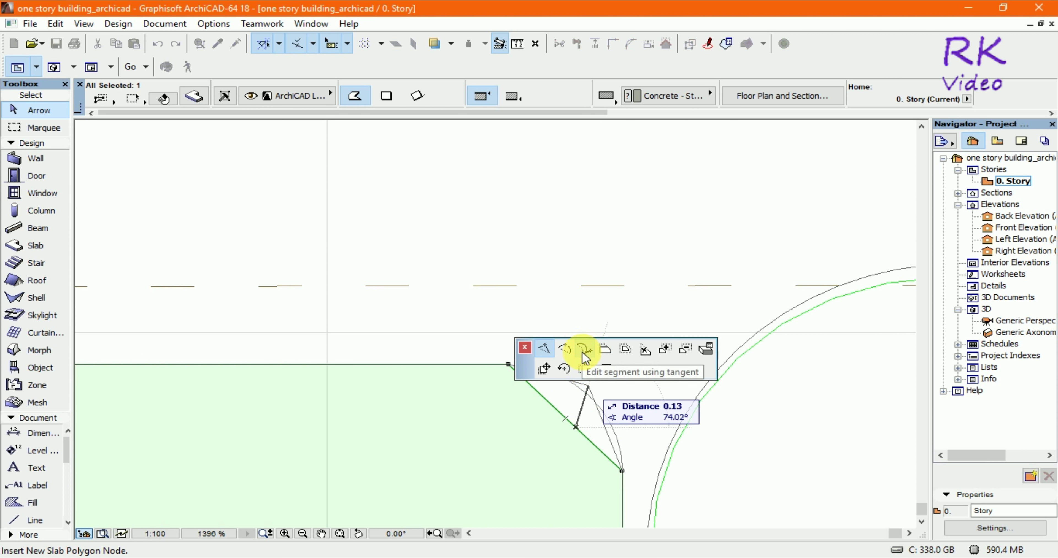
click(583, 353)
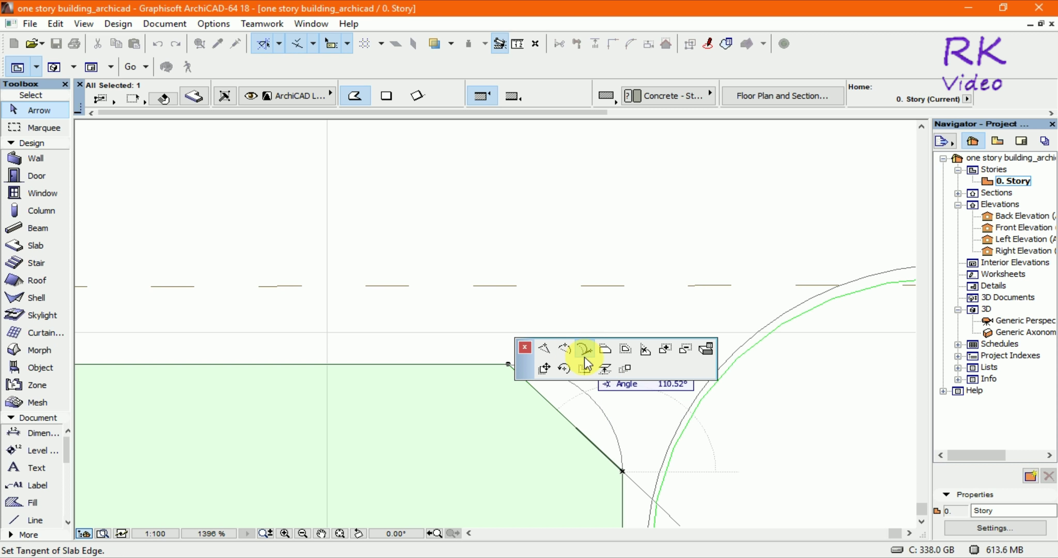
click(621, 403)
- Deselect the slab and inspect the lines along the counter's edge
click(674, 406)
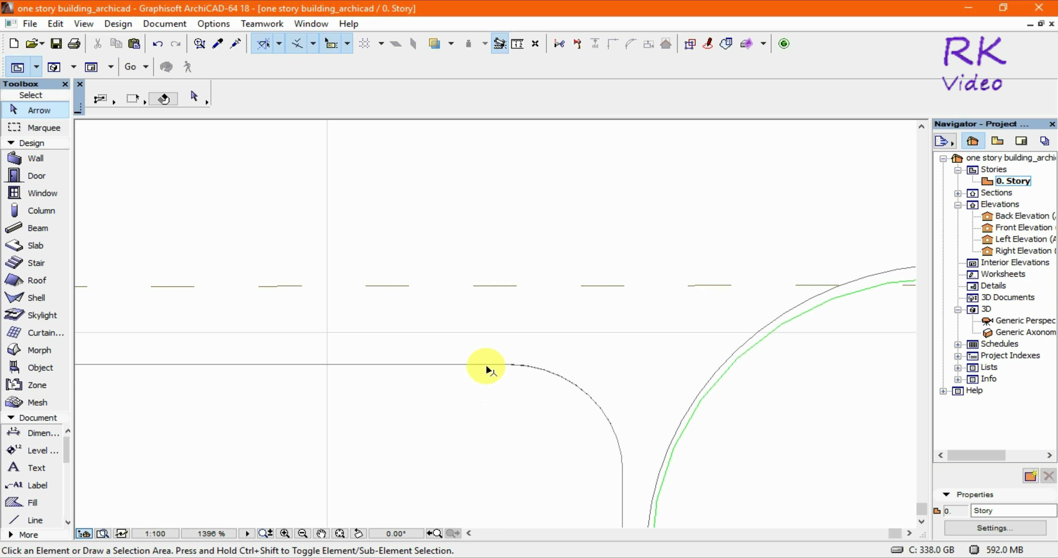
click(485, 371)
click(550, 383)
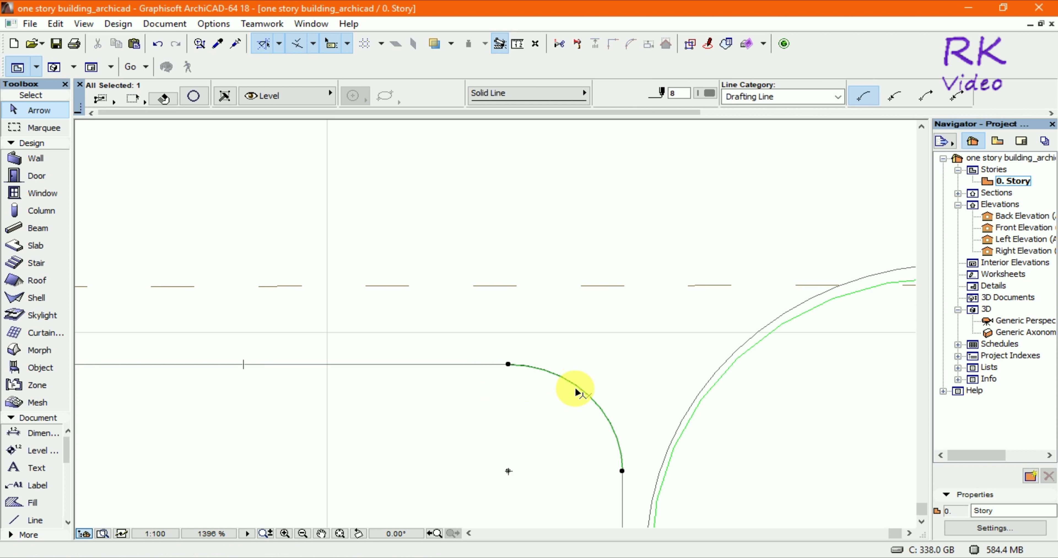
scroll(583, 324, down, 3)
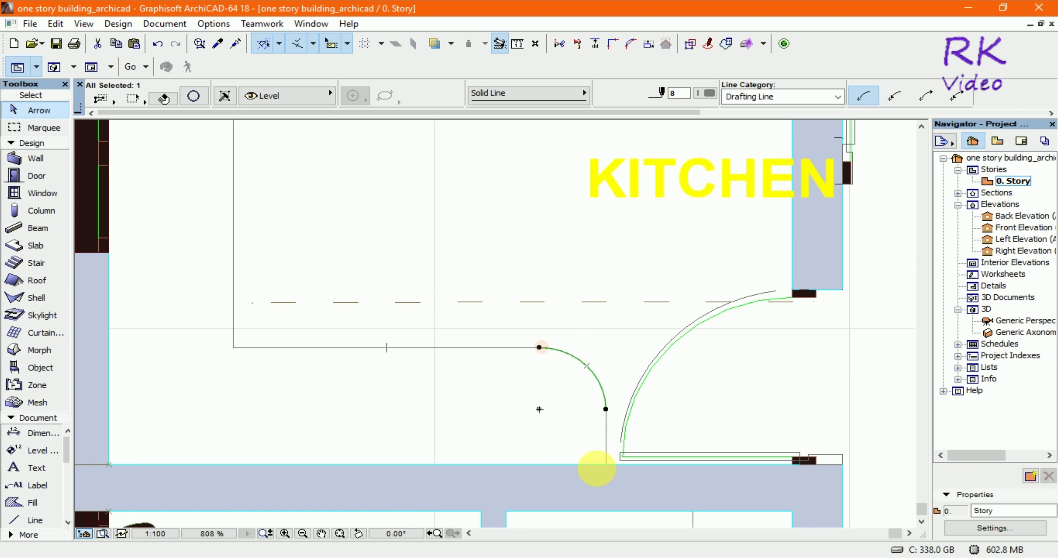
- Check the line below the arc and clear stray line and wall selections
click(606, 453)
click(583, 468)
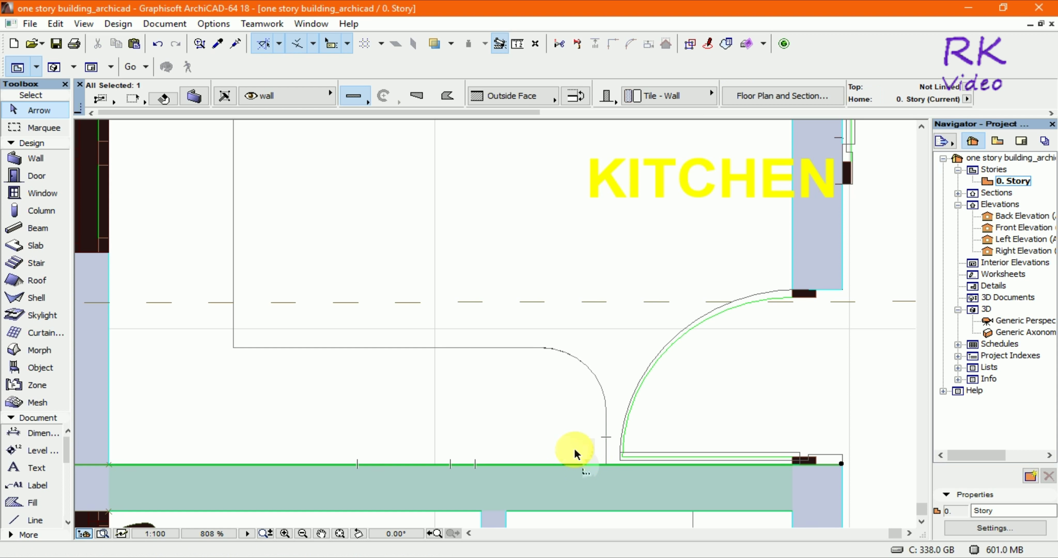
click(569, 429)
scroll(534, 429, down, 3)
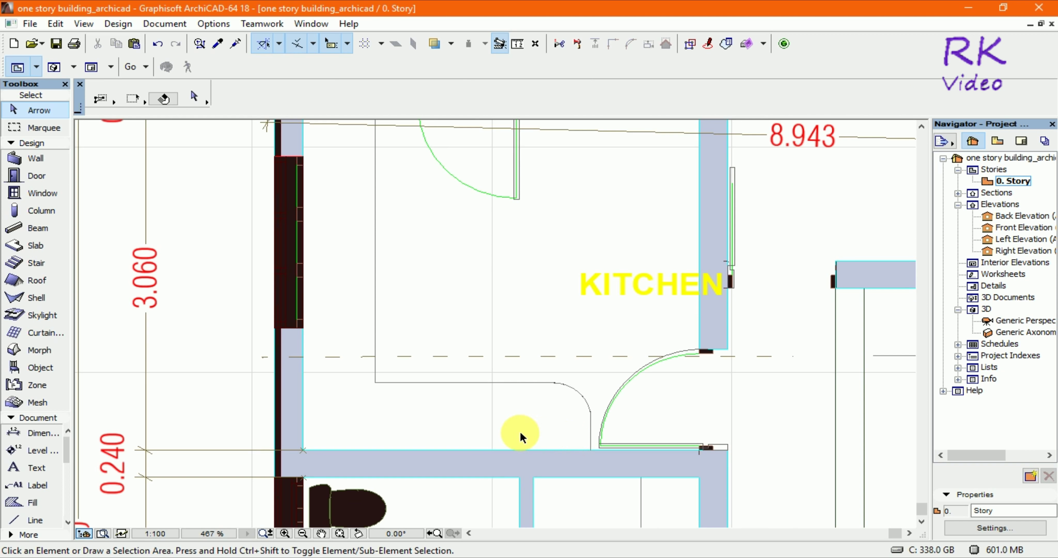
click(453, 402)
click(398, 419)
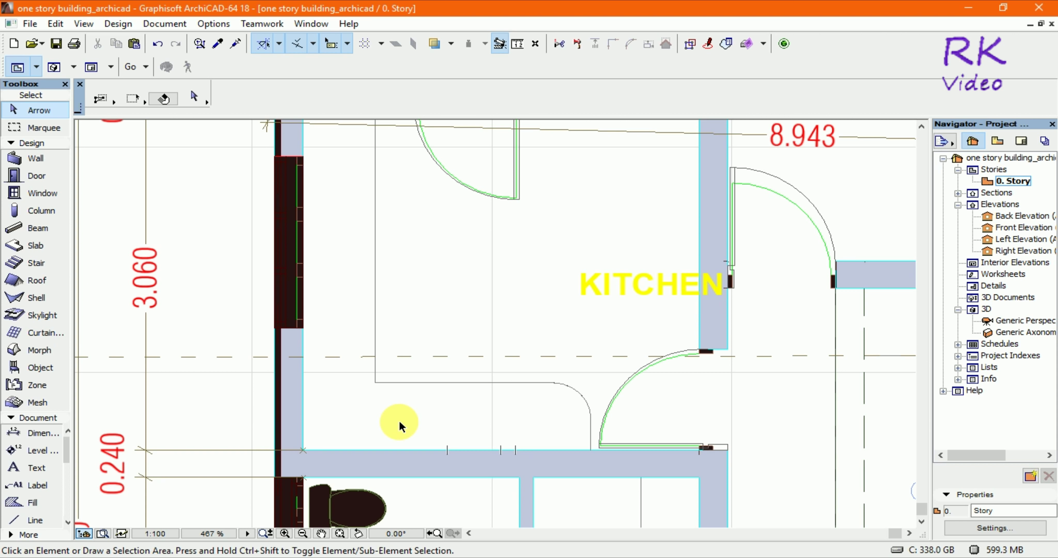
- Delete the kitchen fill, restore it with undo, and switch to the 3D view
click(360, 281)
click(363, 316)
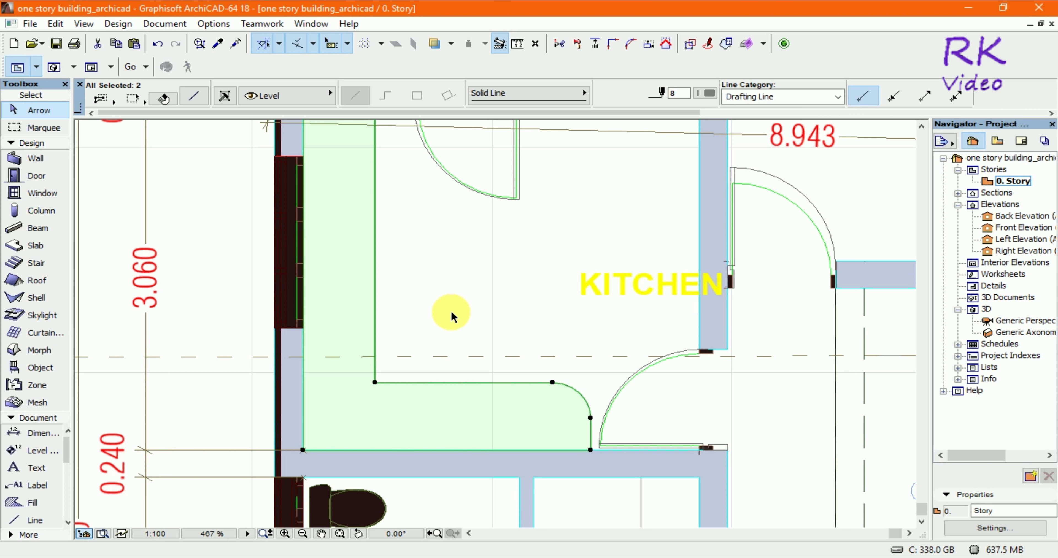
key(Delete)
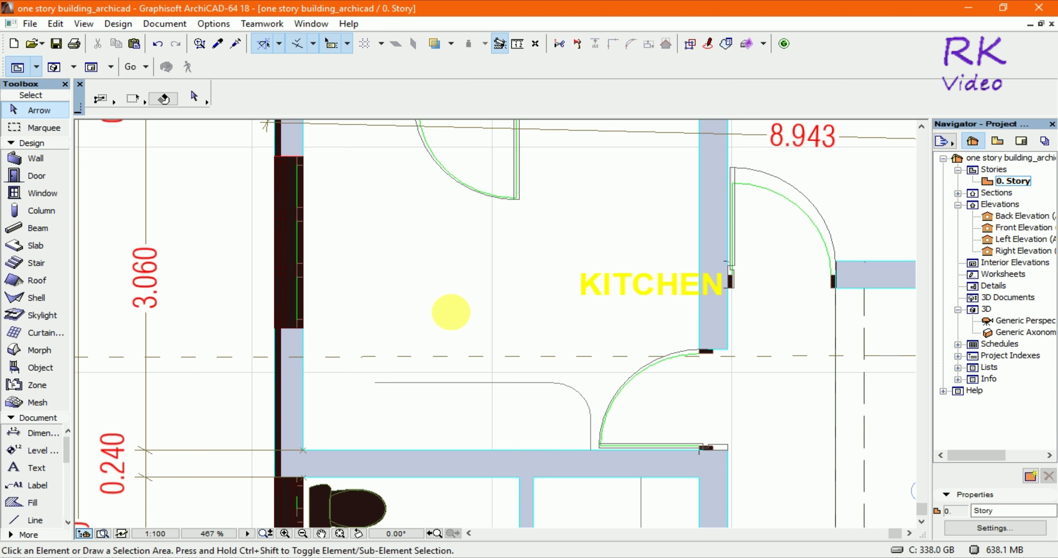
key(ctrl+z)
click(449, 352)
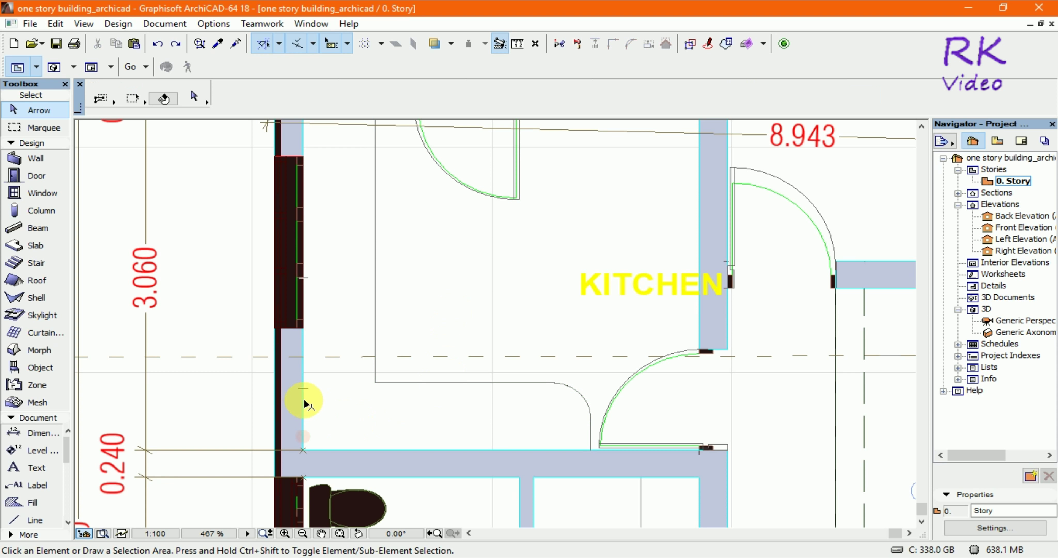
click(303, 400)
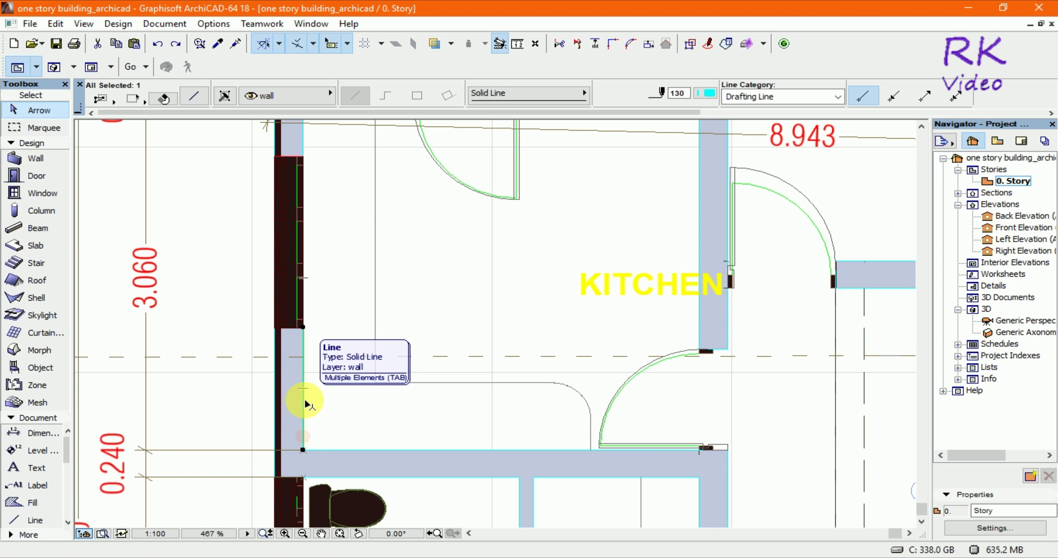
click(331, 400)
key(F3)
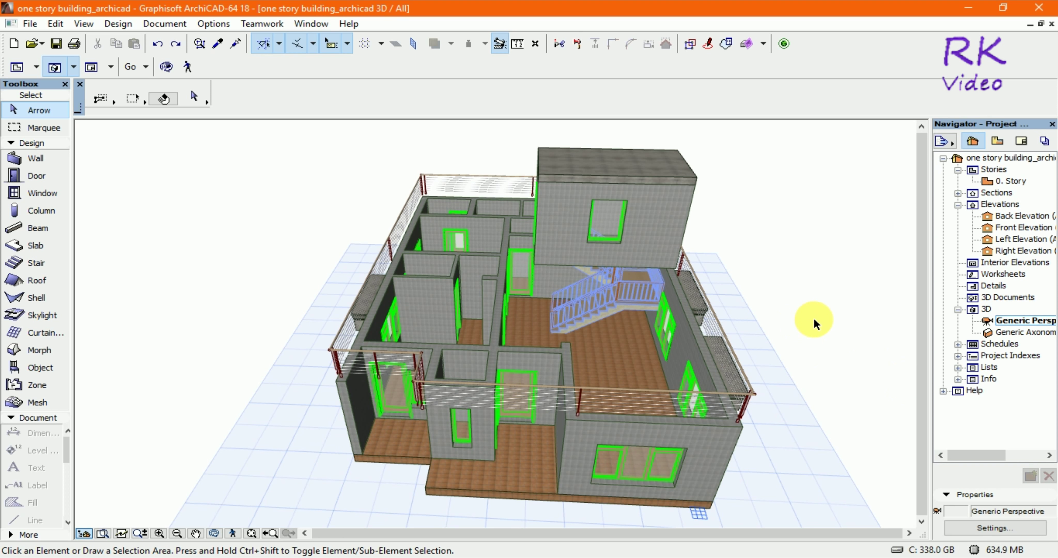
- Orbit and zoom into the kitchen, then select the L-shaped counter slab
shift+middle_drag(811, 318, 369, 420)
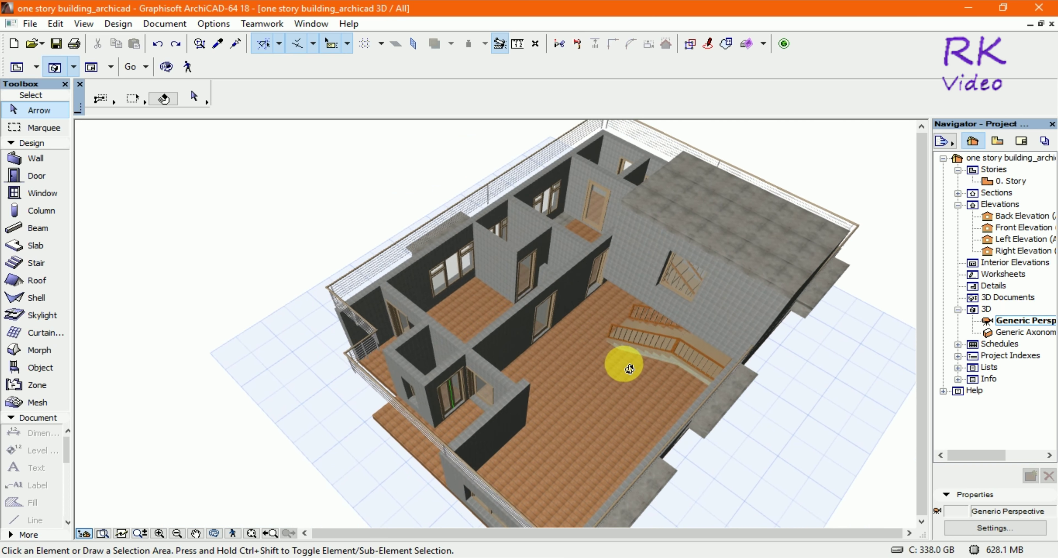
scroll(625, 129, up, 3)
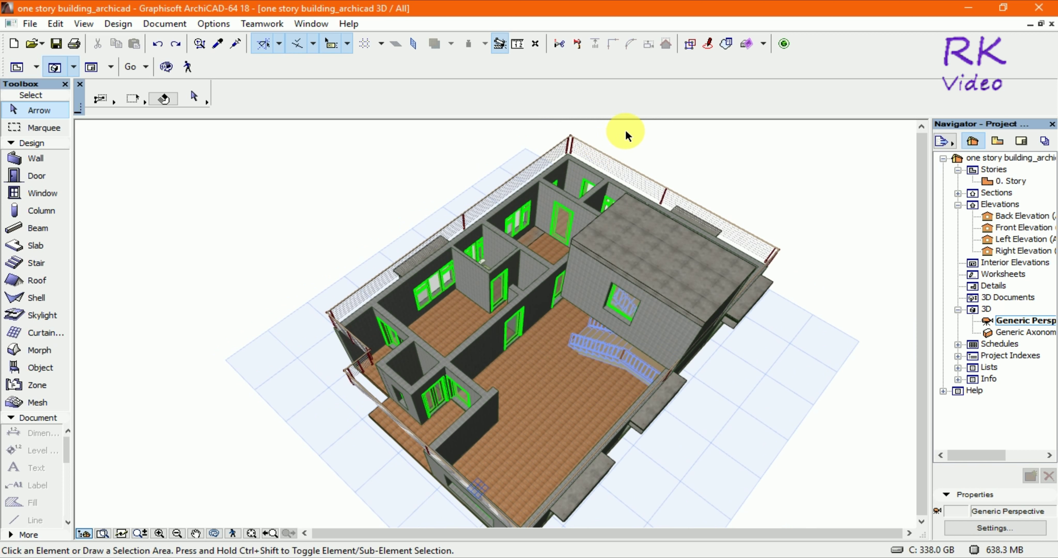
scroll(621, 145, up, 2)
scroll(541, 200, up, 3)
scroll(530, 222, up, 3)
scroll(530, 221, up, 3)
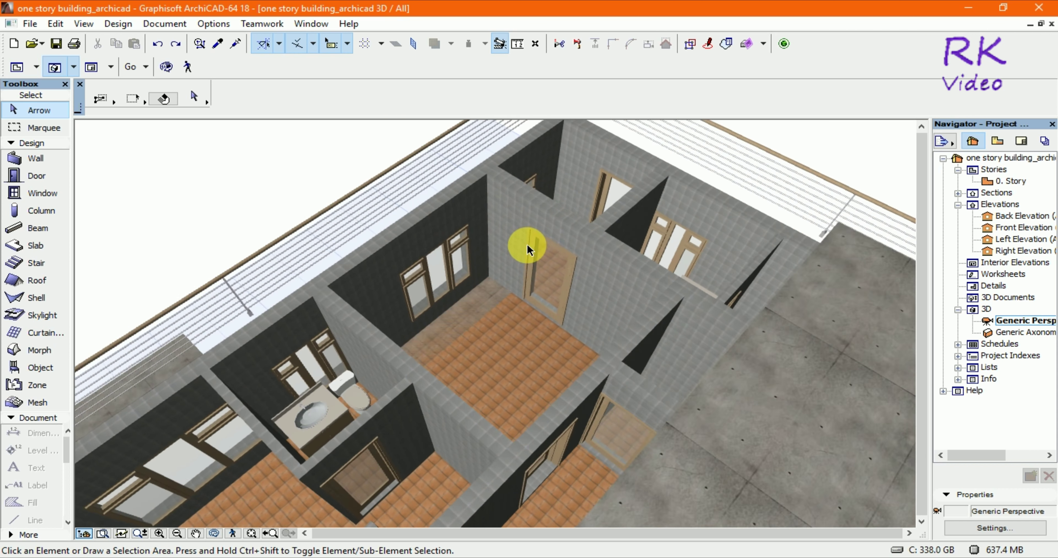
scroll(530, 222, up, 3)
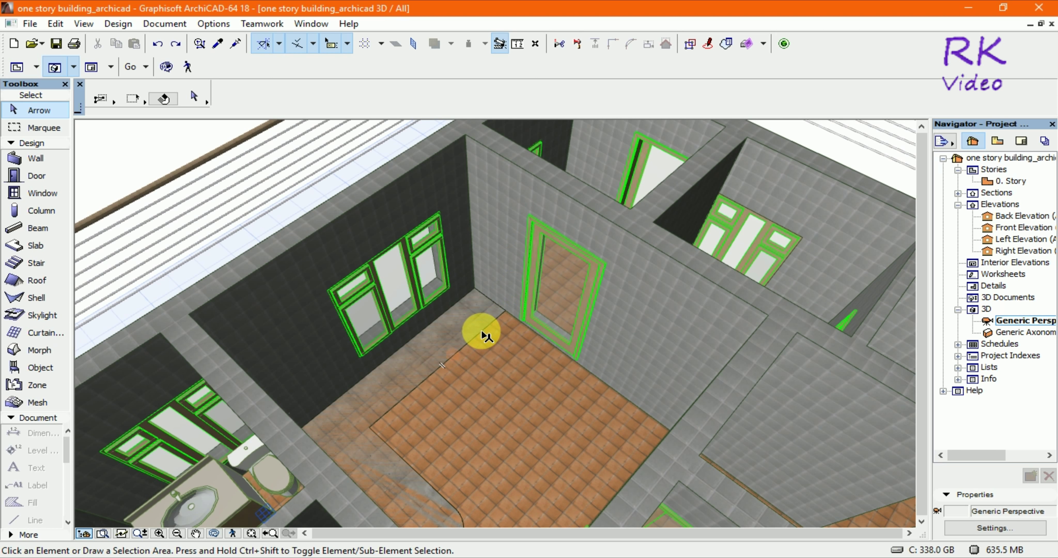
click(462, 348)
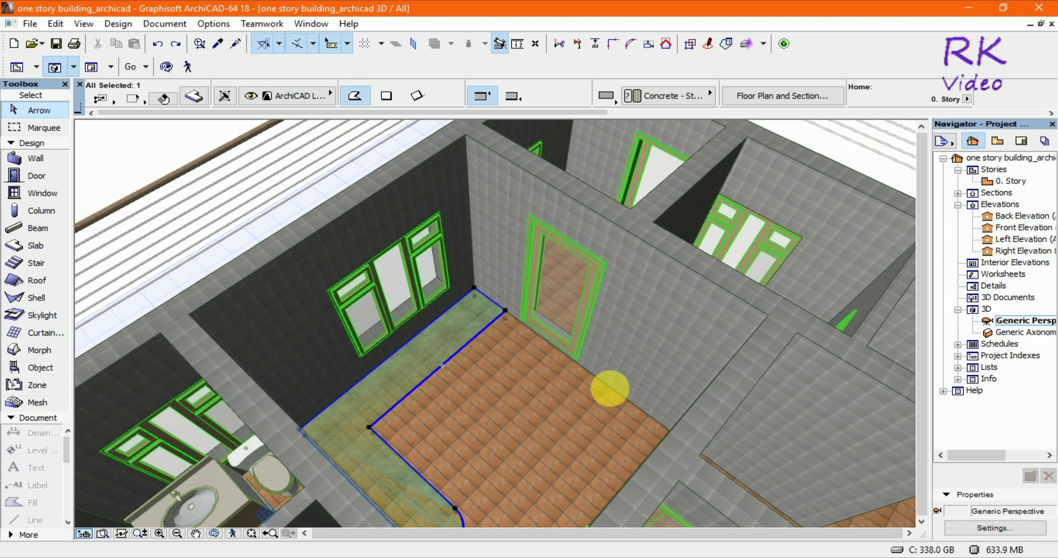
- Give the slab 1.00 elevation, a Generic Slab/Roof composite structure, and enable surface override
click(194, 98)
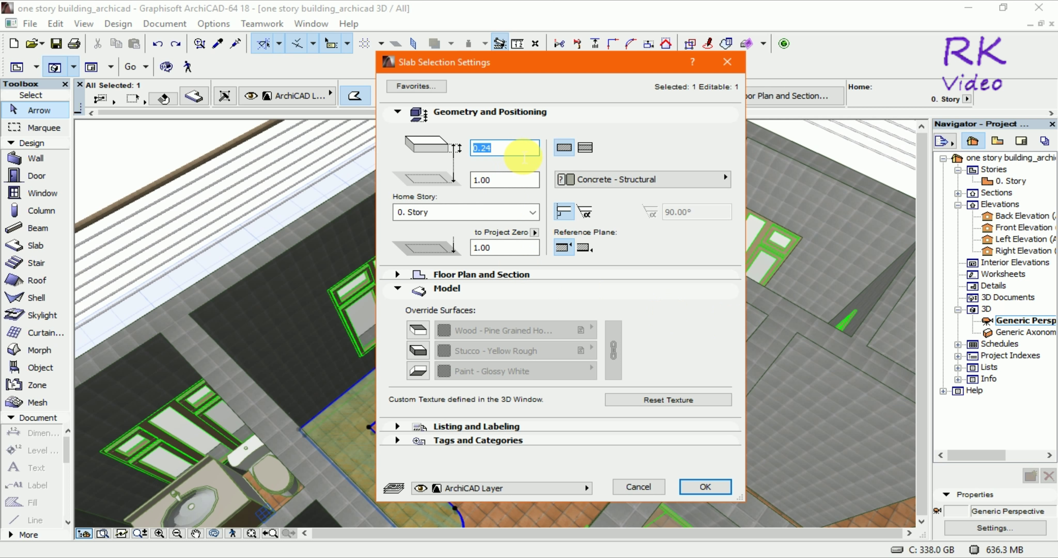
text(1)
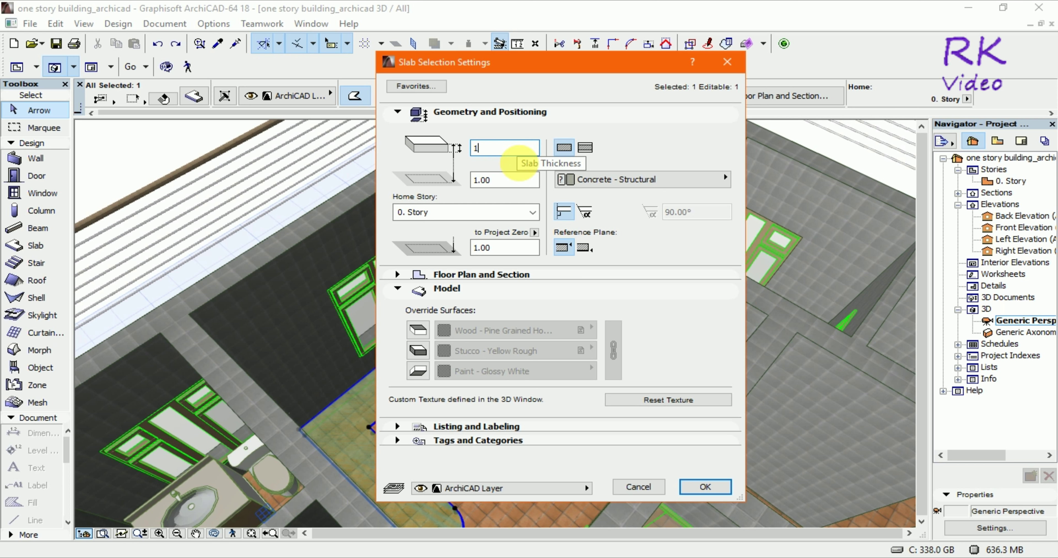
text(.00)
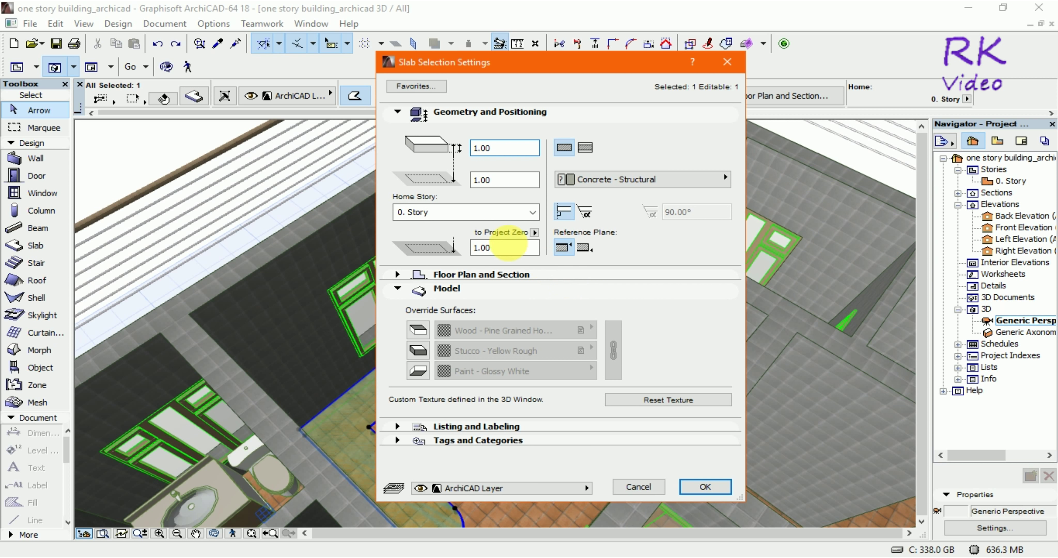
click(502, 181)
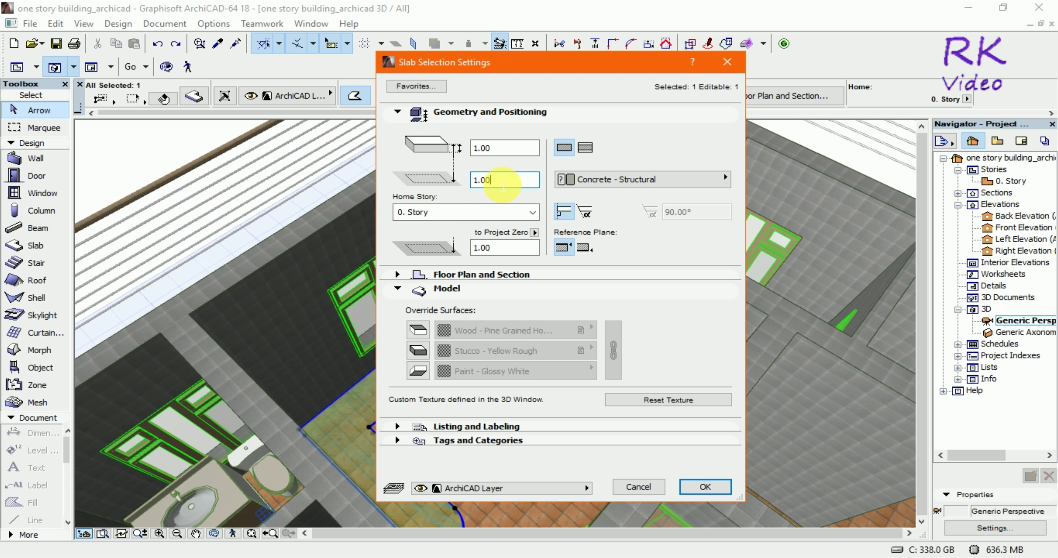
click(585, 147)
click(701, 179)
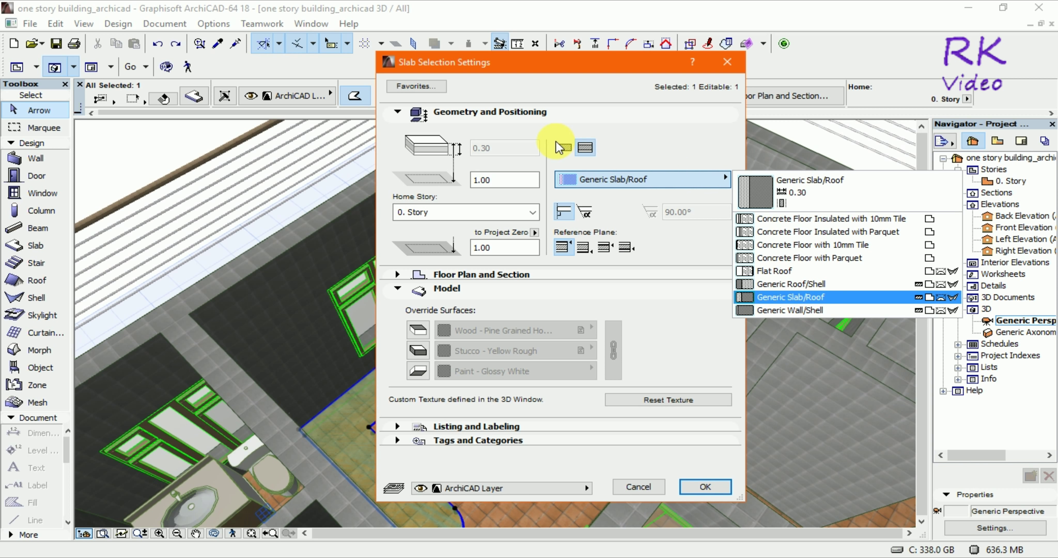
click(564, 148)
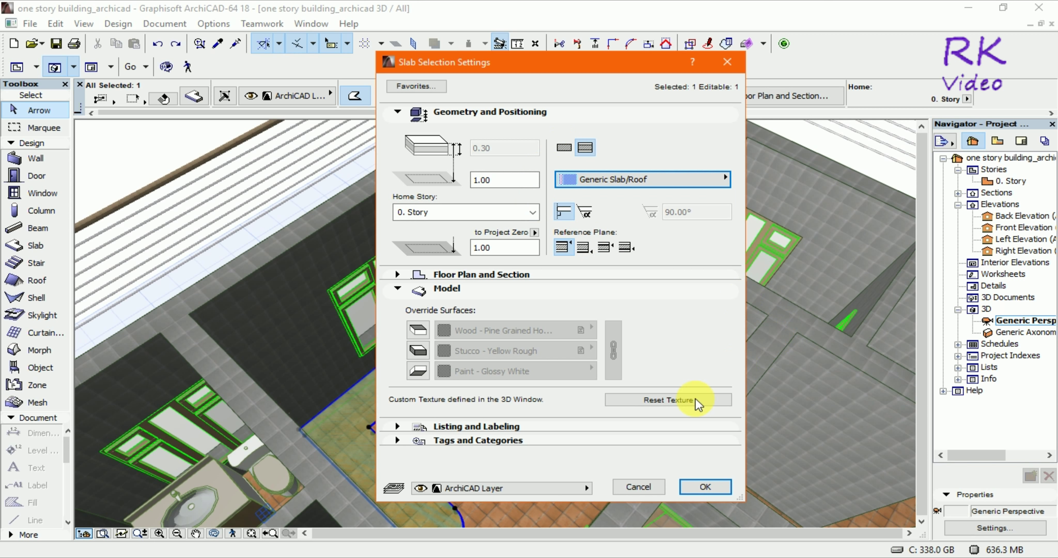
click(416, 333)
click(503, 330)
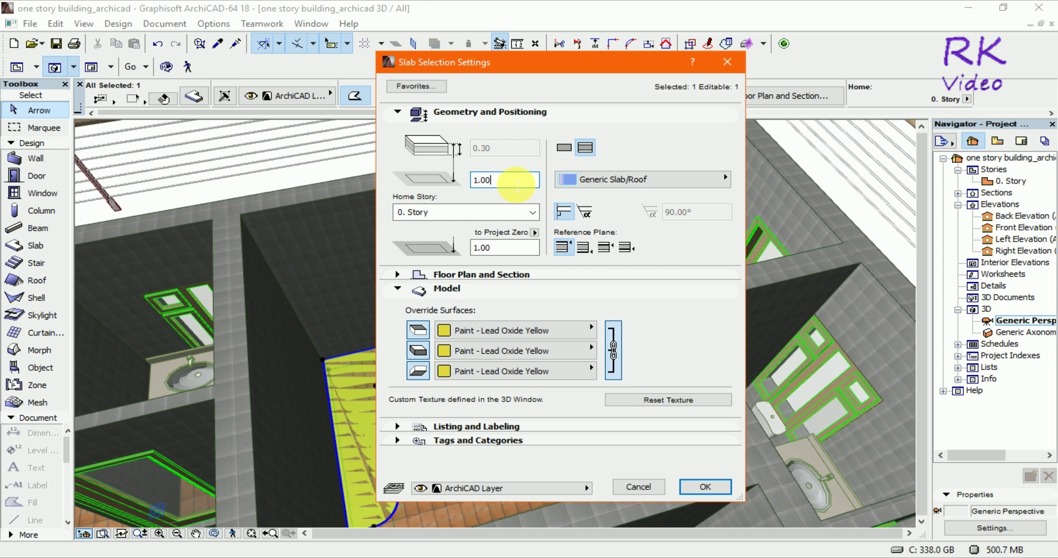
- Apply Paint - Lead Oxide Yellow to all slab surfaces at a 2.00 offset
double_click(488, 180)
text(2)
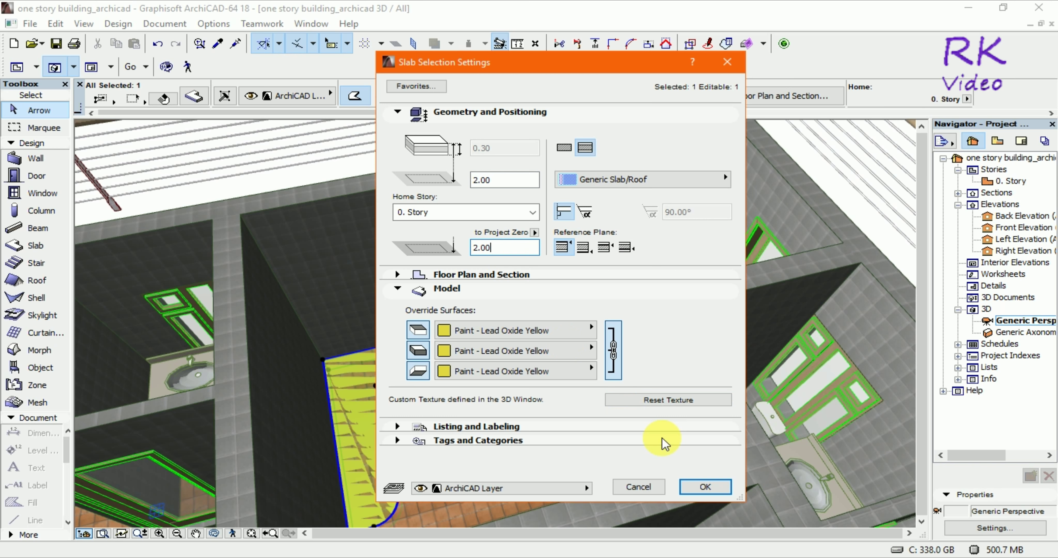
click(699, 490)
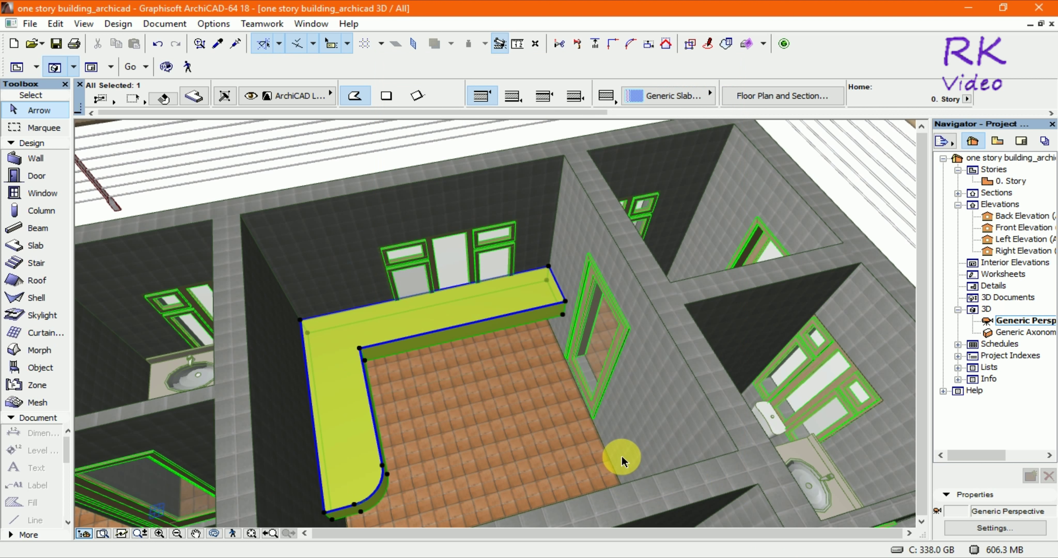
- Orbit the 3D view to see the raised yellow counter
mouse_move(562, 431)
shift+middle_down()
mouse_move(366, 456)
mouse_move(331, 403)
mouse_move(295, 394)
mouse_move(396, 418)
mouse_move(382, 325)
shift+middle_up()
click(193, 98)
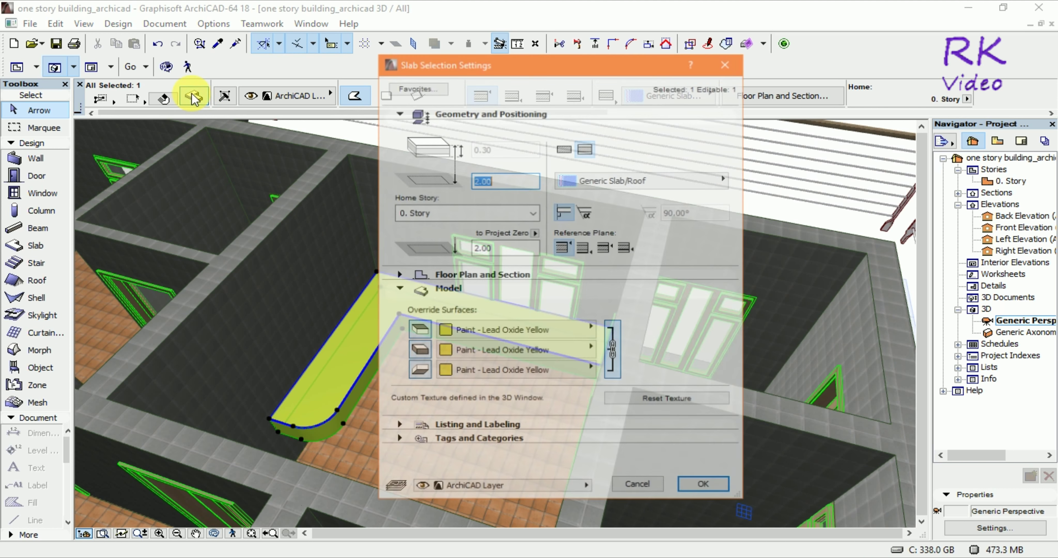